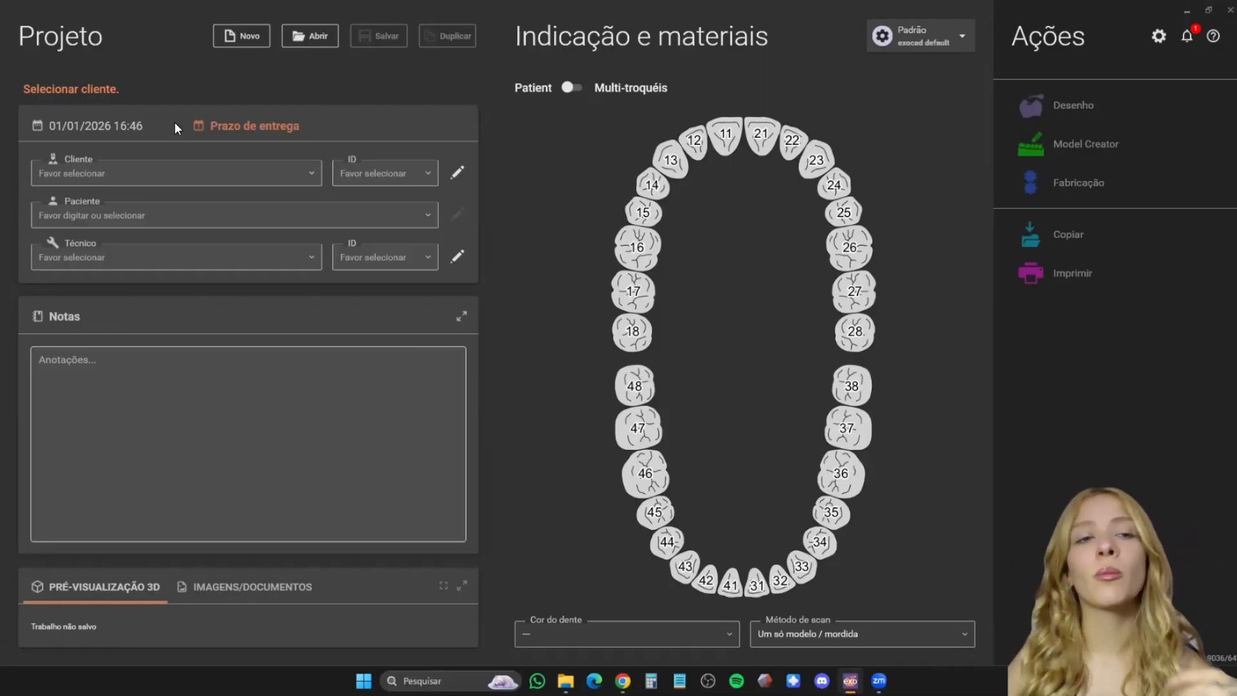
- Create a new project and assign the existing client to it
left_click(251, 39)
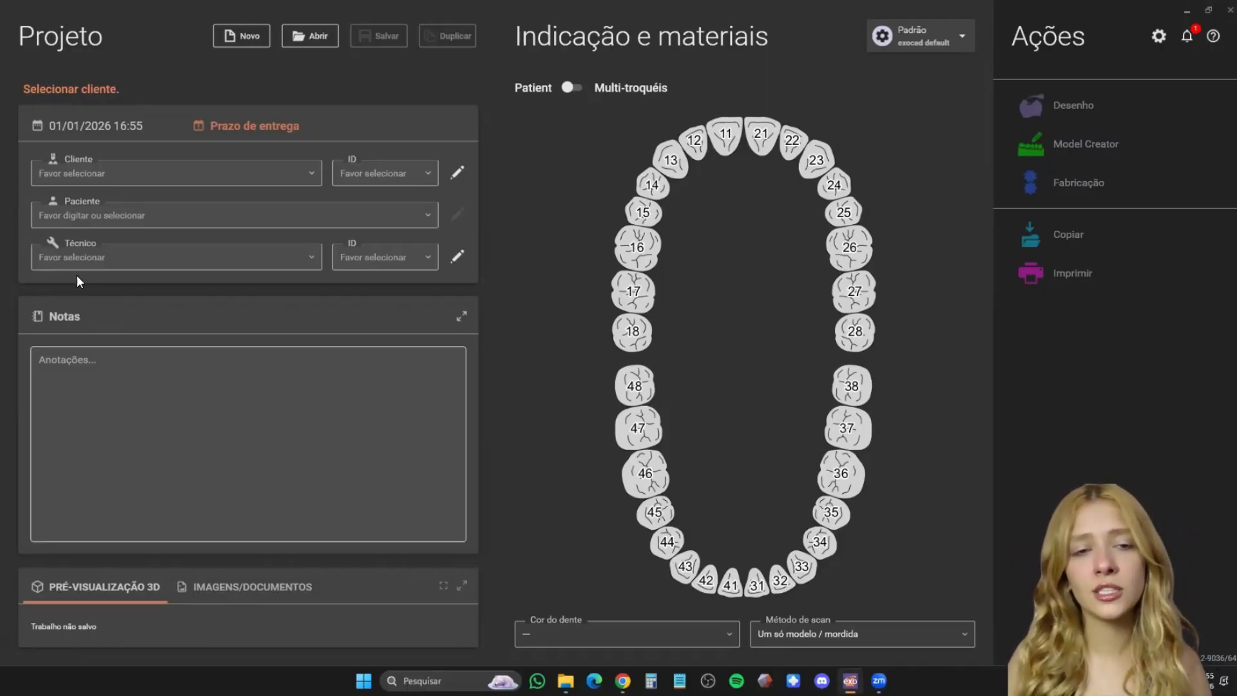
left_click(168, 366)
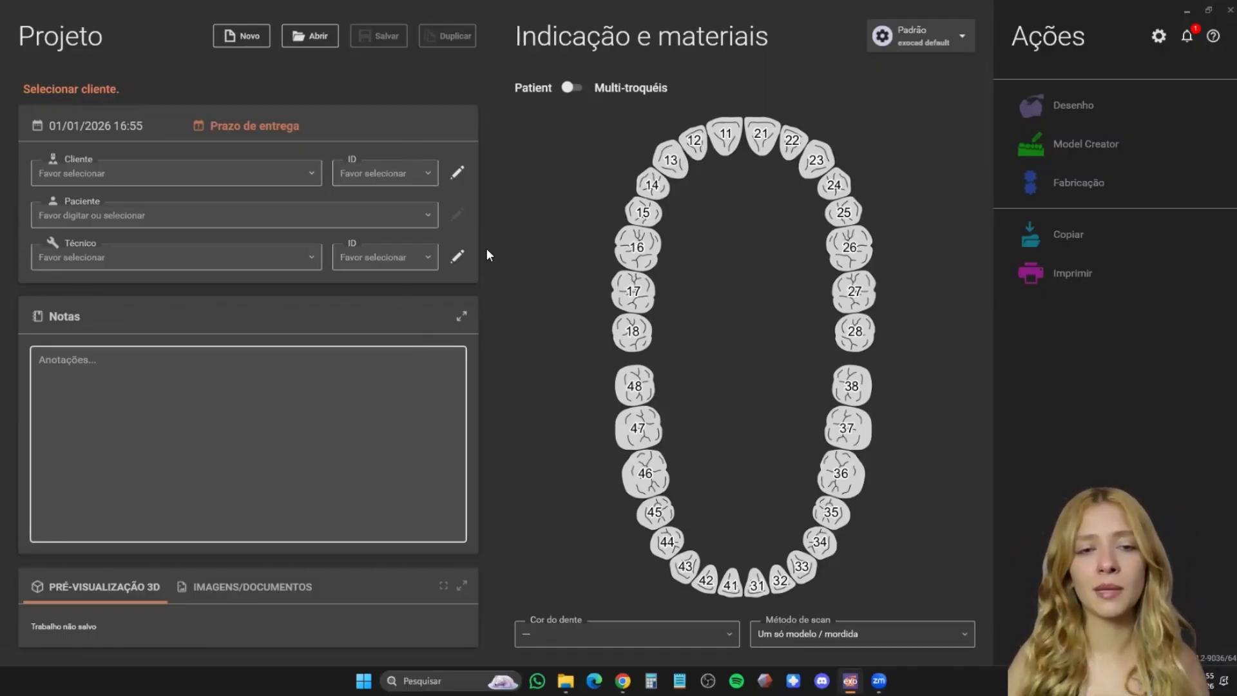
left_click(259, 165)
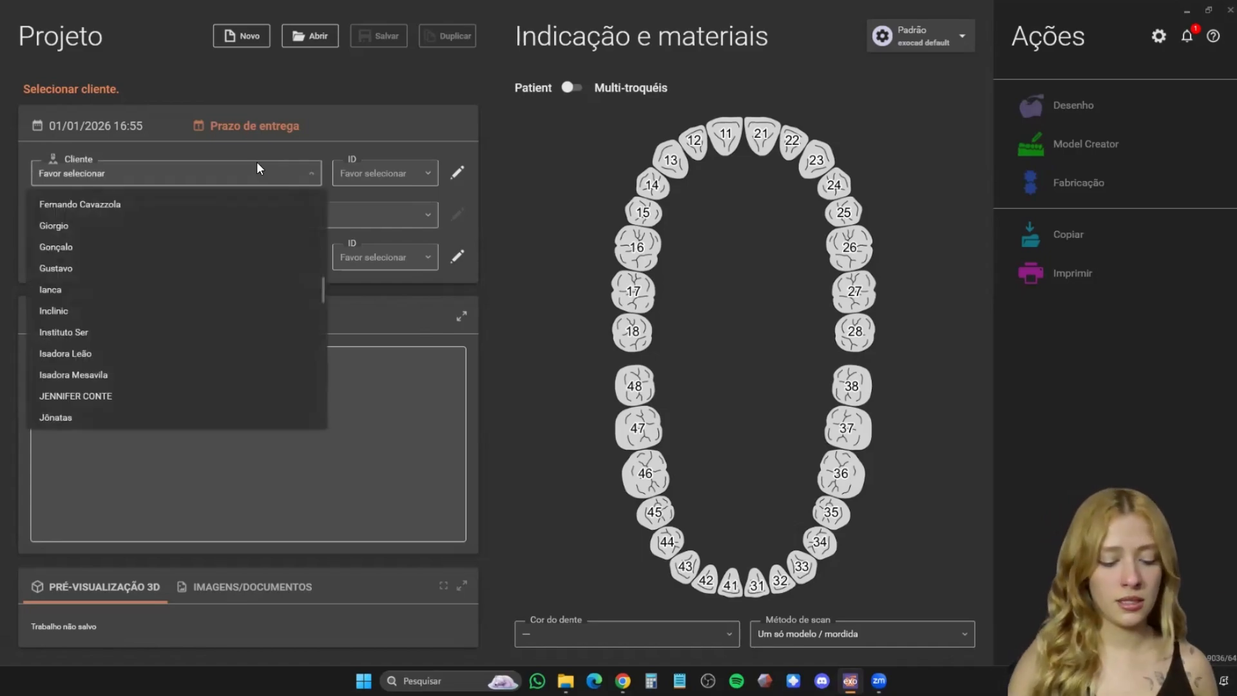
key("Return")
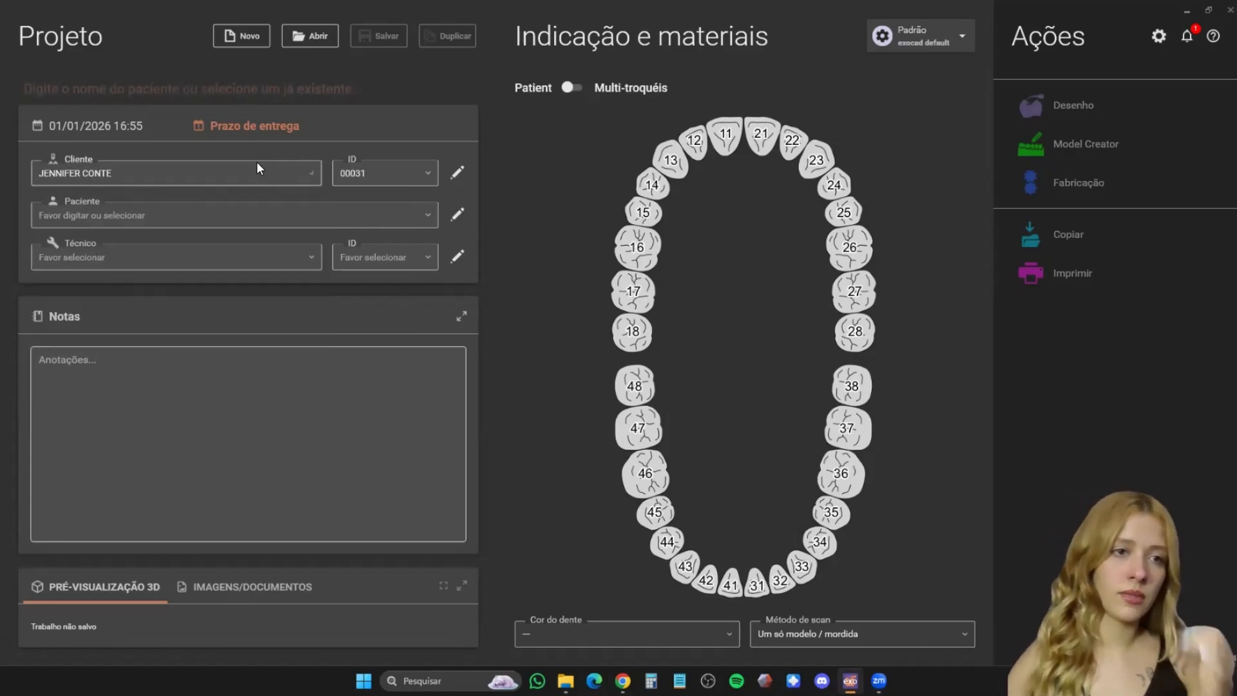
- Enter "Paciente aula 1" as the patient and assign the first listed technician to the project
left_click(179, 214)
key("Caps_Lock")
type("P")
key("Caps_Lock")
type("a")
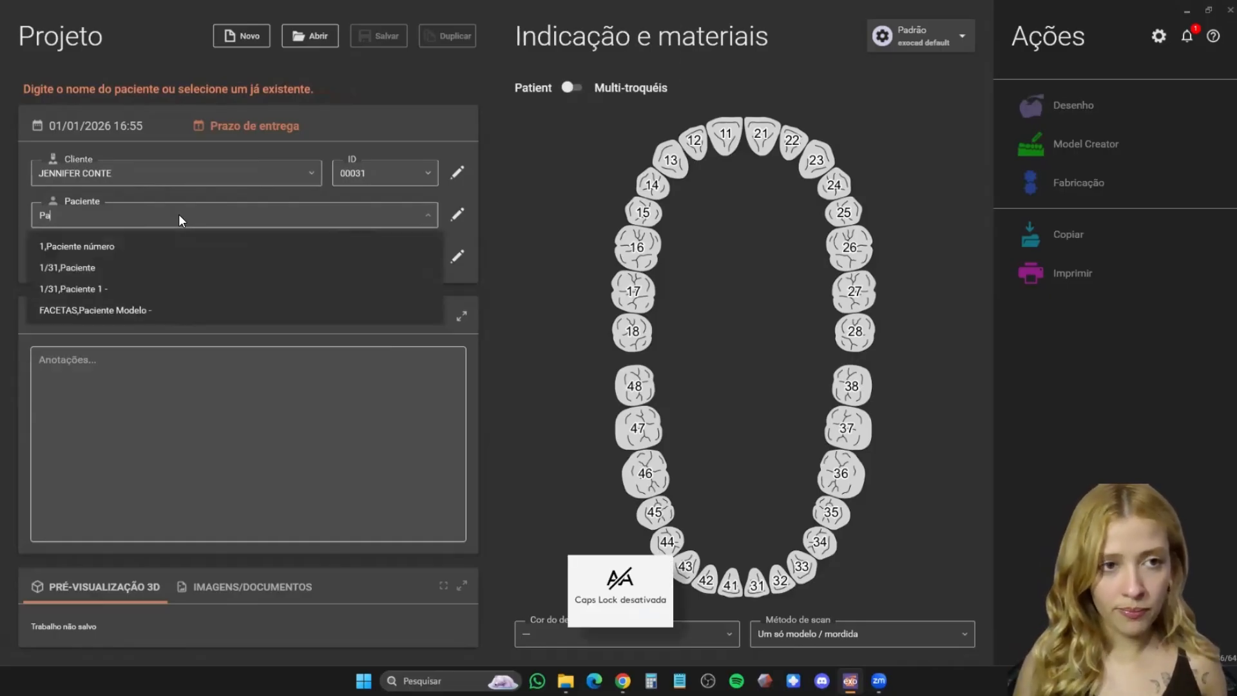
type("ciente aiu")
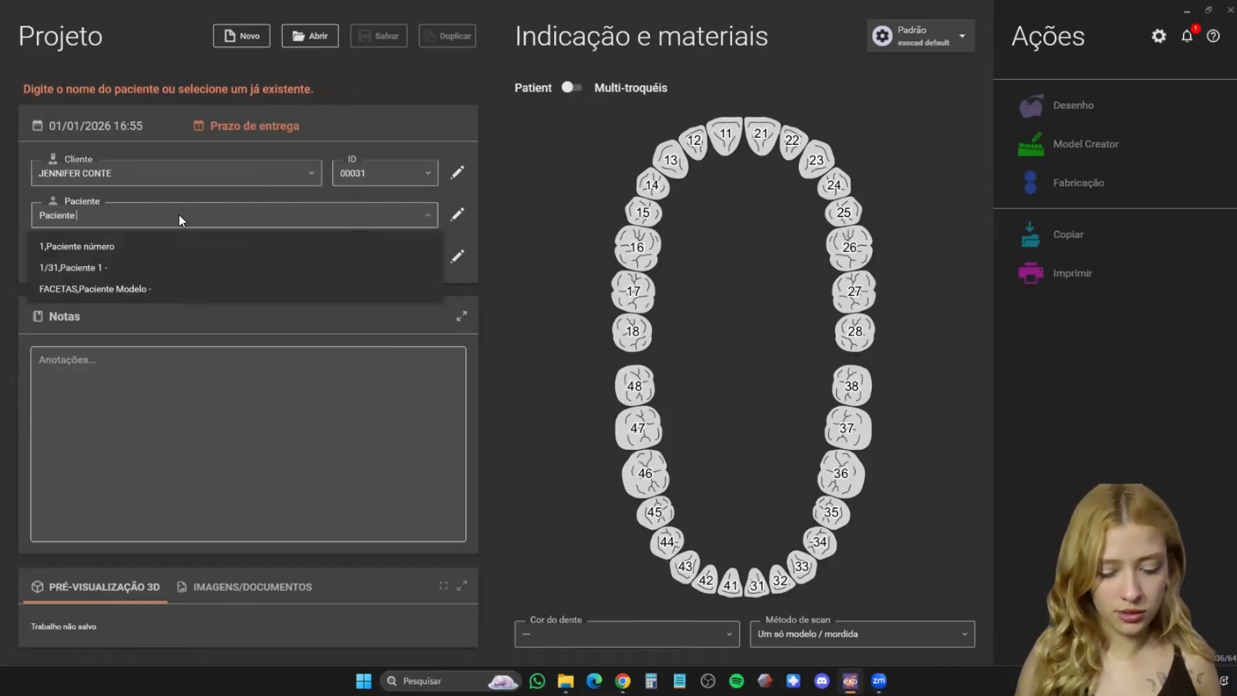
key("BackSpace")
key("BackSpace")
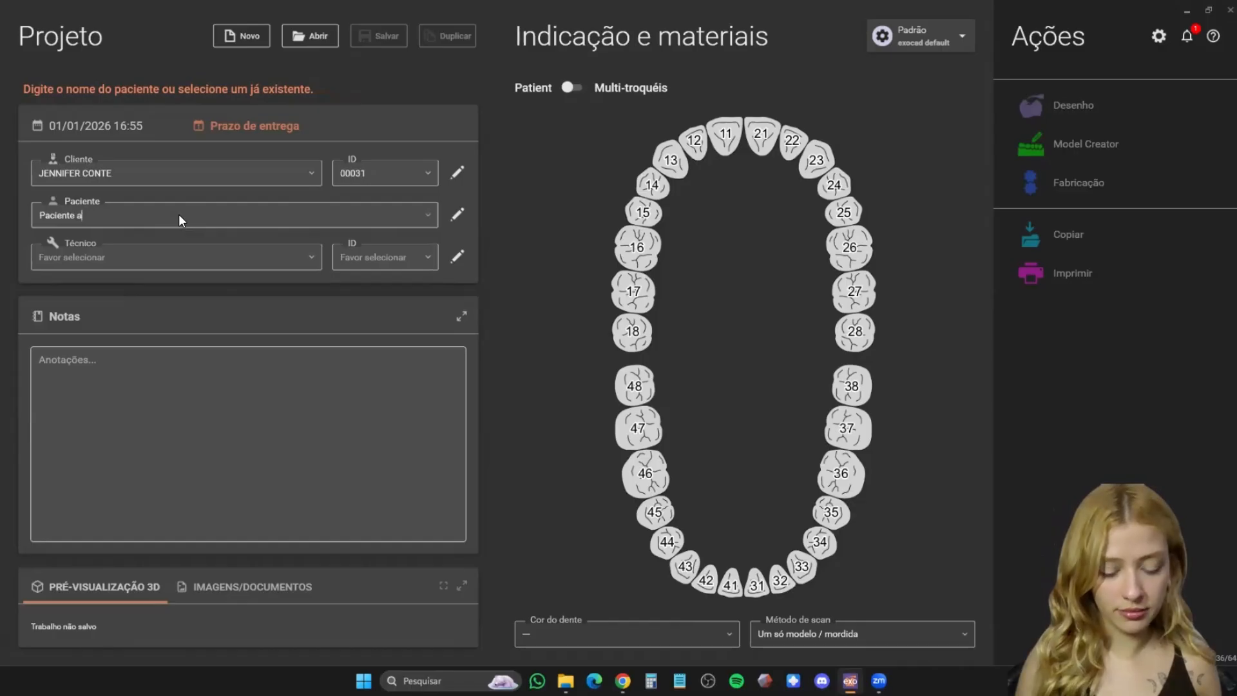
type("ula ")
type("1,")
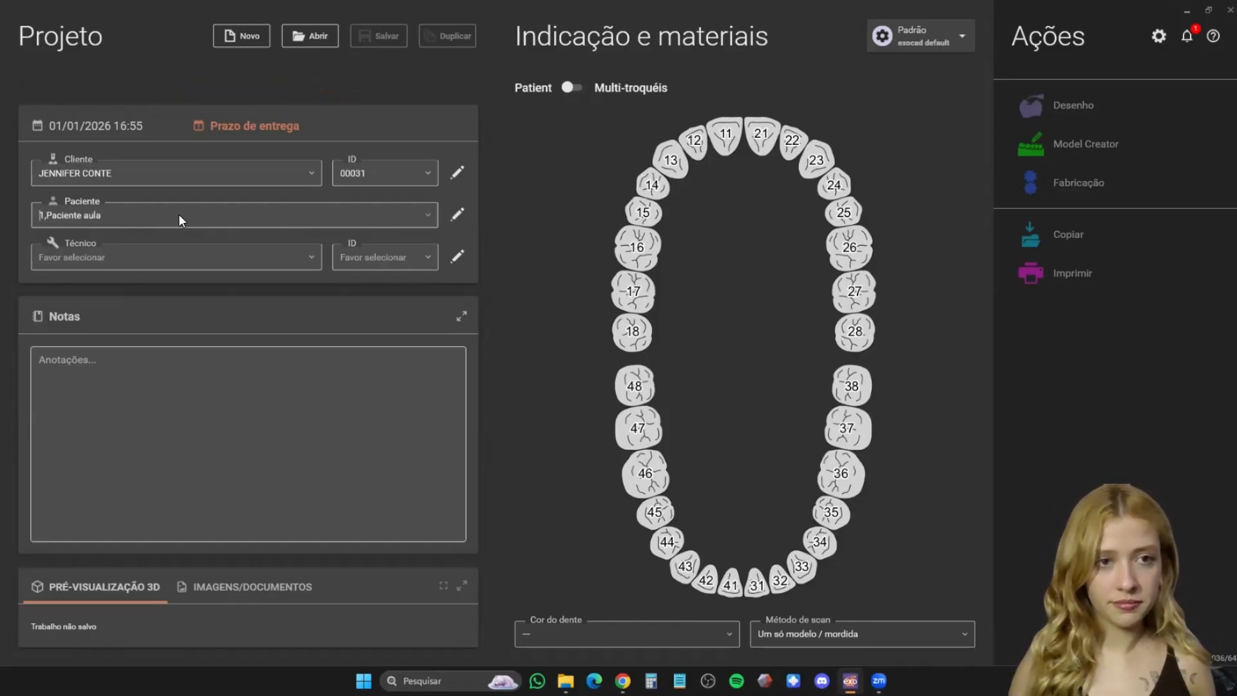
left_click(121, 253)
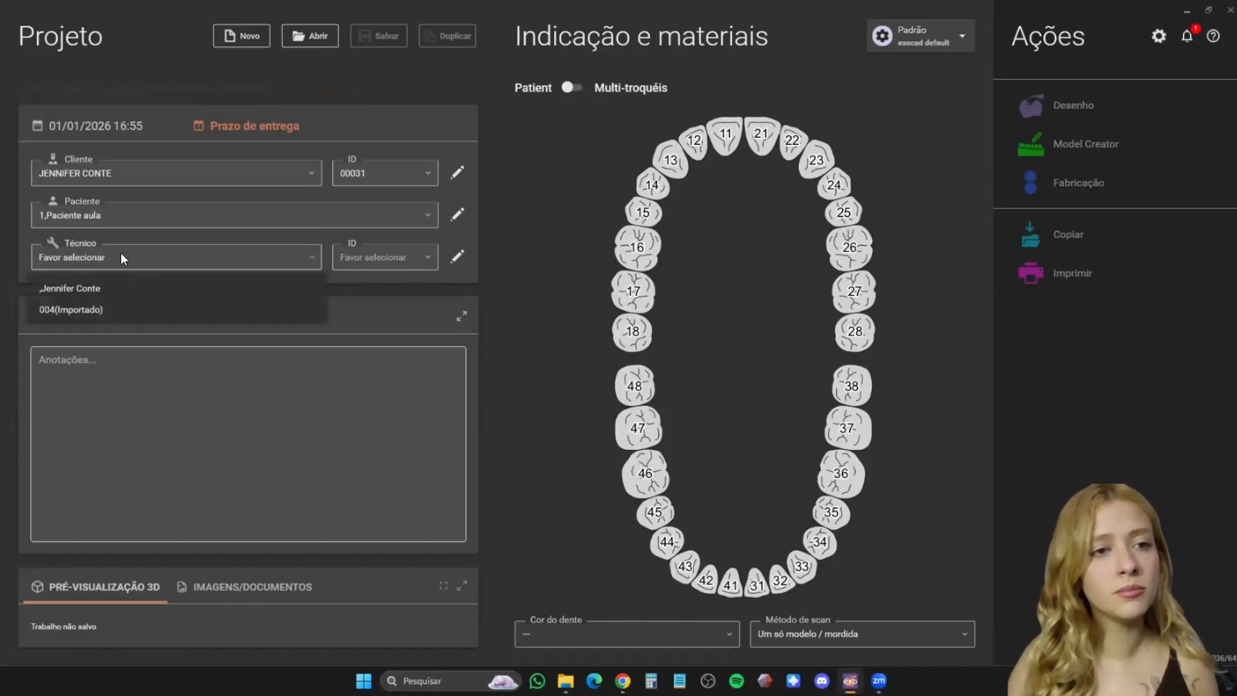
left_click(98, 287)
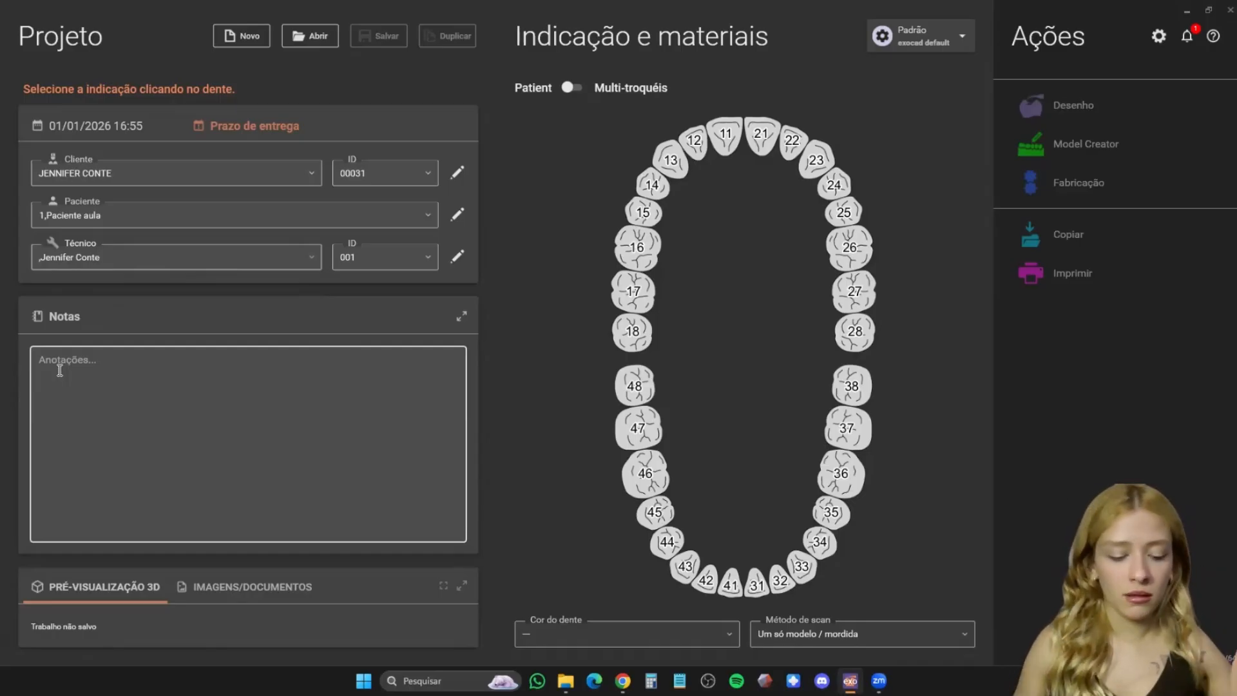
- Write "Fotos" and "Fotos do remanescente" as the first two lines of the project notes
left_click(60, 371)
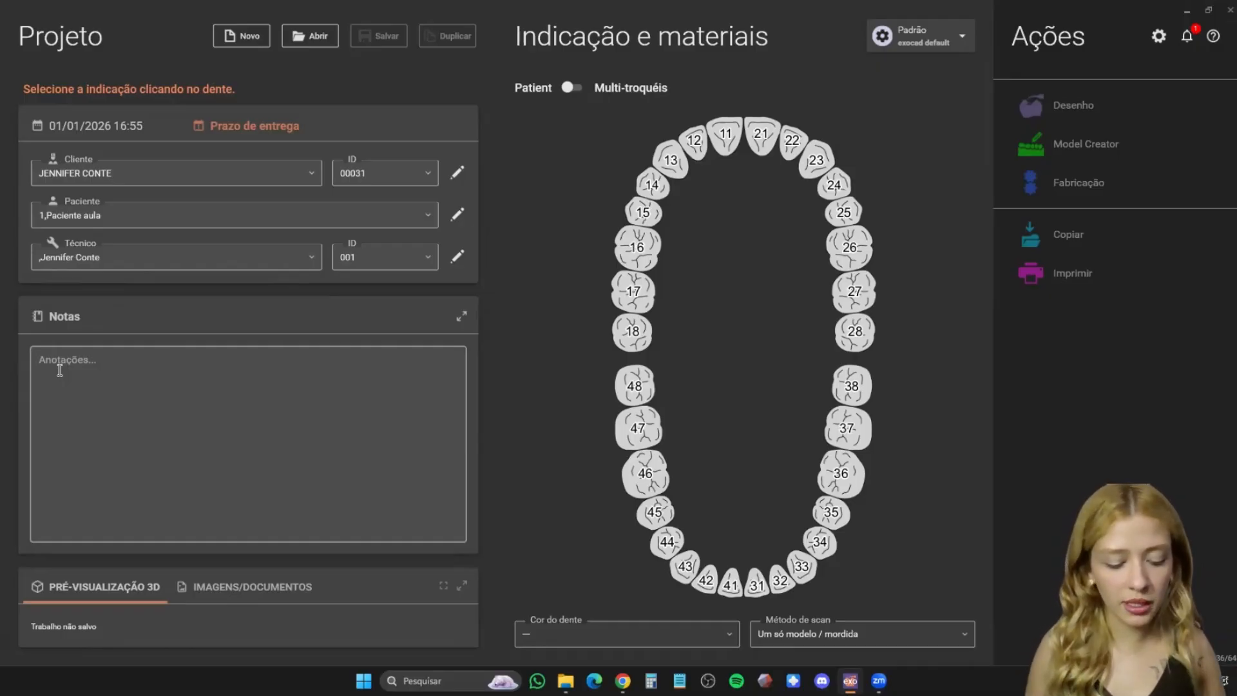
key("Caps_Lock")
type("F")
key("Caps_Lock")
type("otos")
key("Return")
key("Caps_Lock")
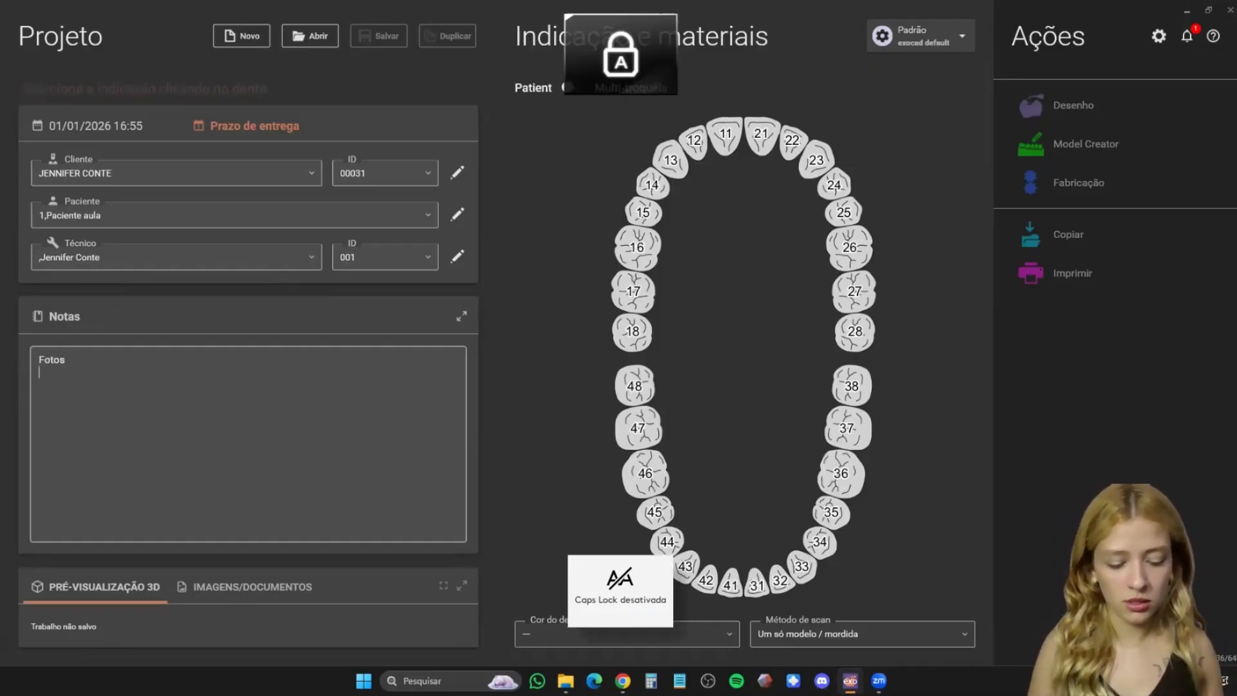
type("F")
key("Caps_Lock")
type("otos do rem")
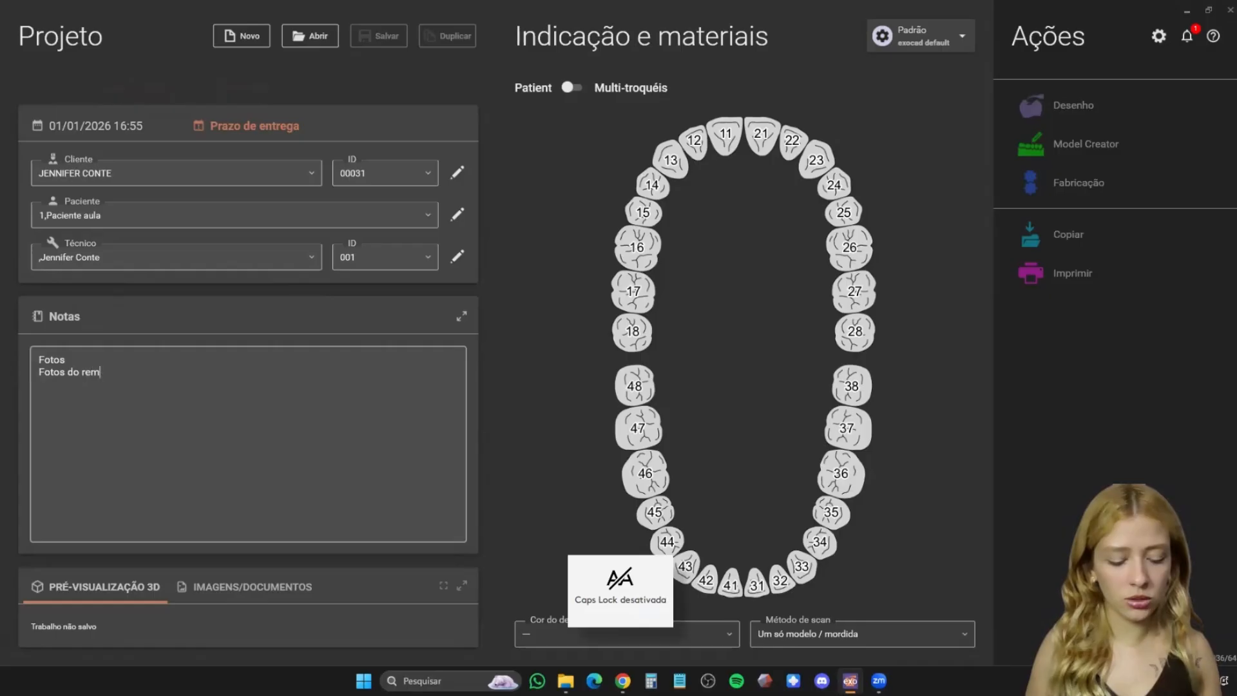
type("anescente")
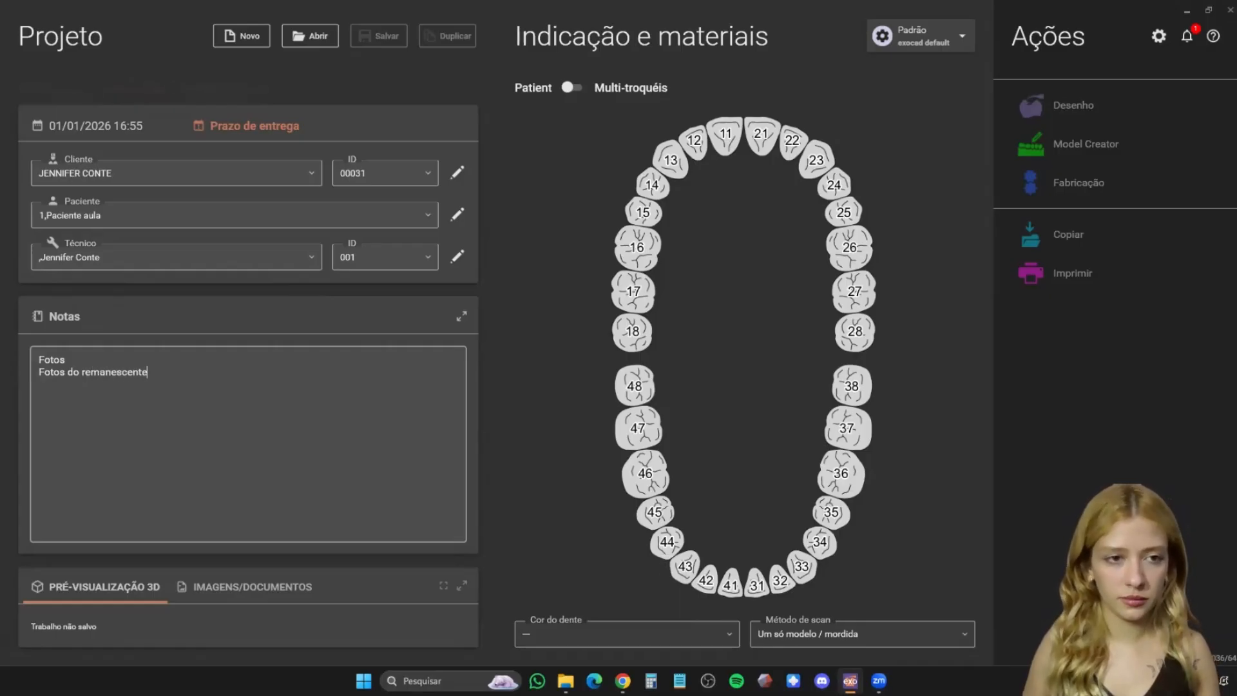
- Add the lines "Cor" and "Cor do remanescente" to the project notes
key("Caps_Lock")
type("C")
key("Caps_Lock")
type("or")
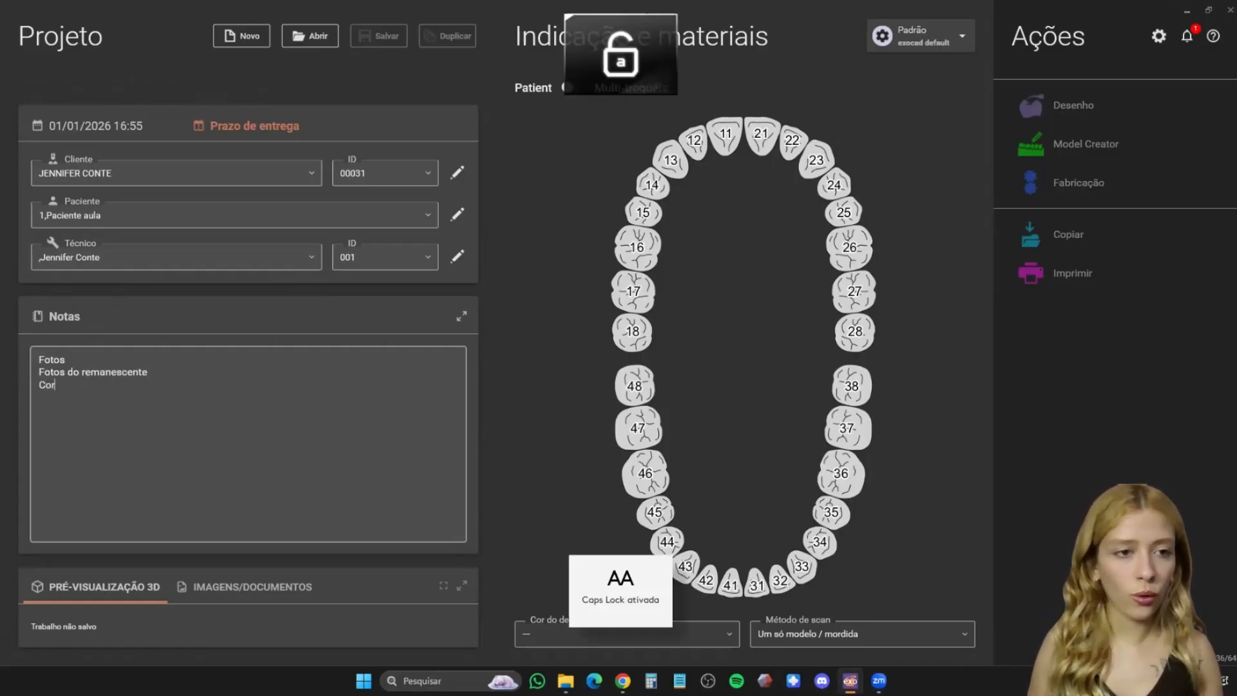
key("Return")
key("Caps_Lock")
type("C")
key("Caps_Lock")
type("or do re")
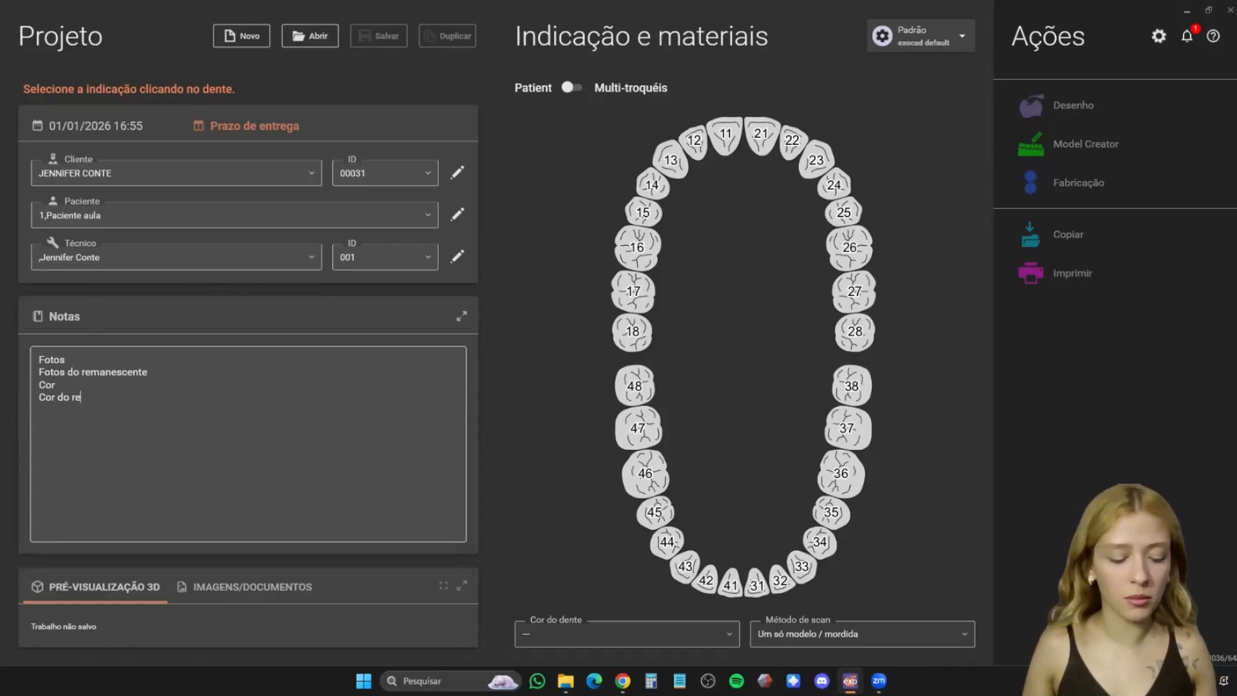
type("manesc")
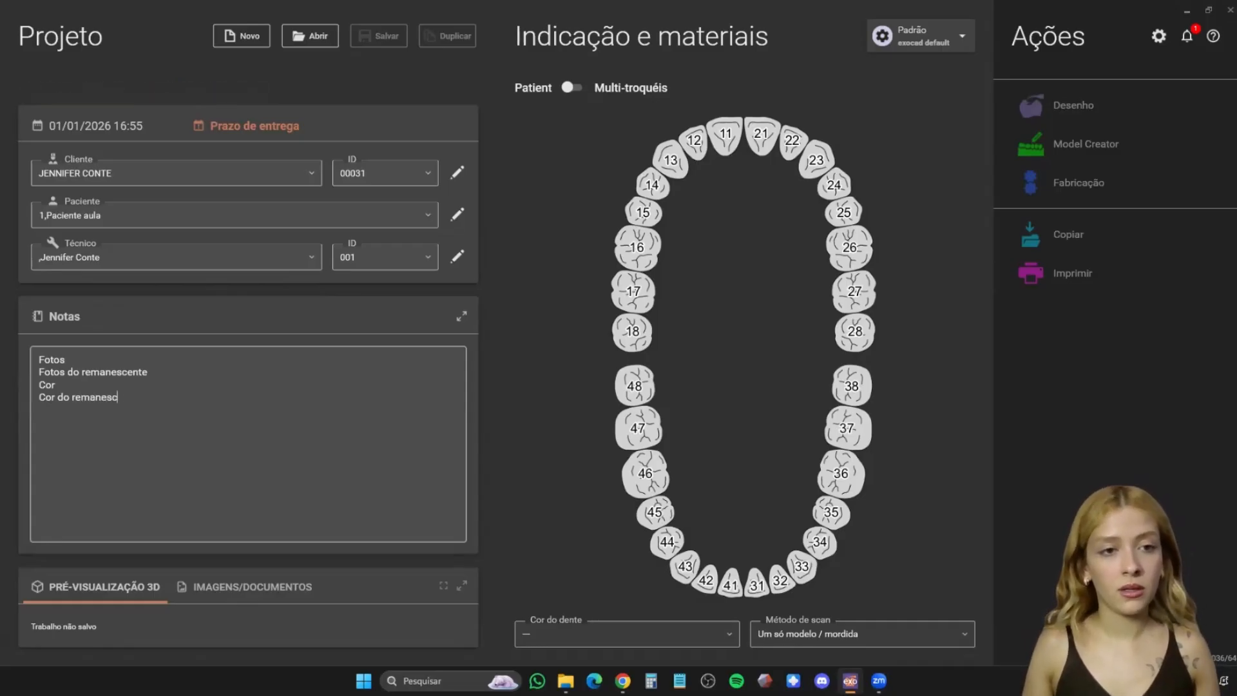
type("ente")
key("Return")
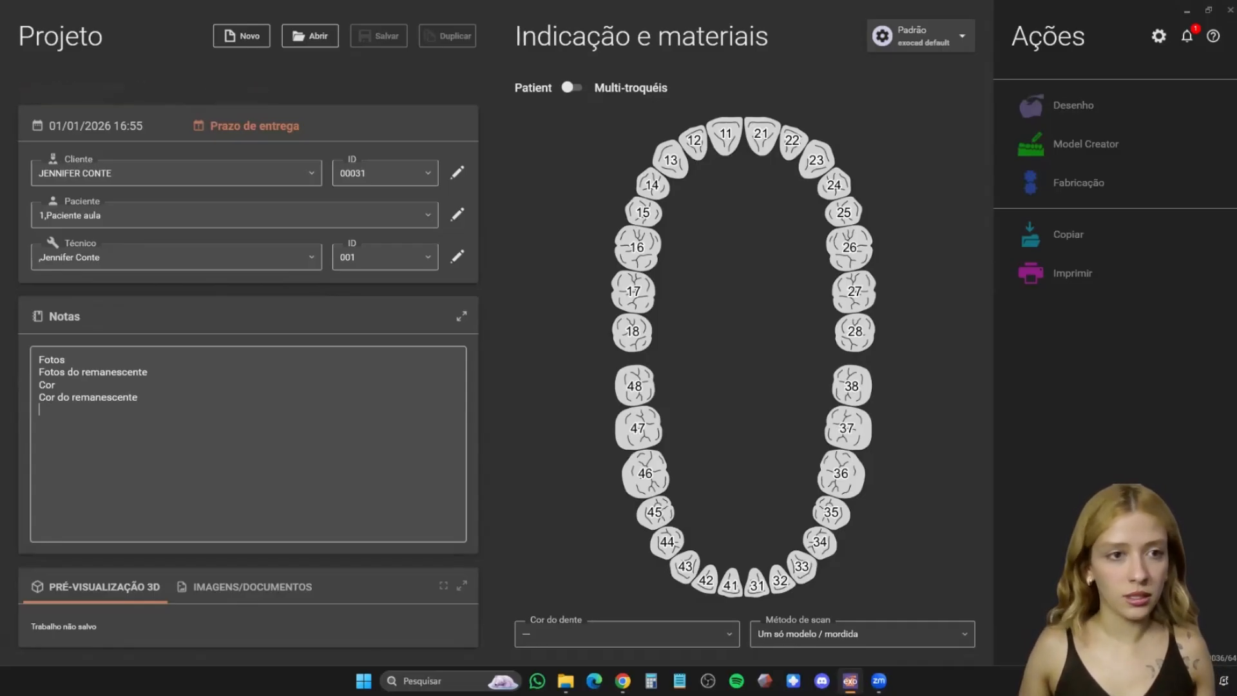
- Leave a blank line in the project notes and add the line "Fotos para o smile design"
key("Return")
key("Caps_Lock")
type("F")
key("Caps_Lock")
type("otos ")
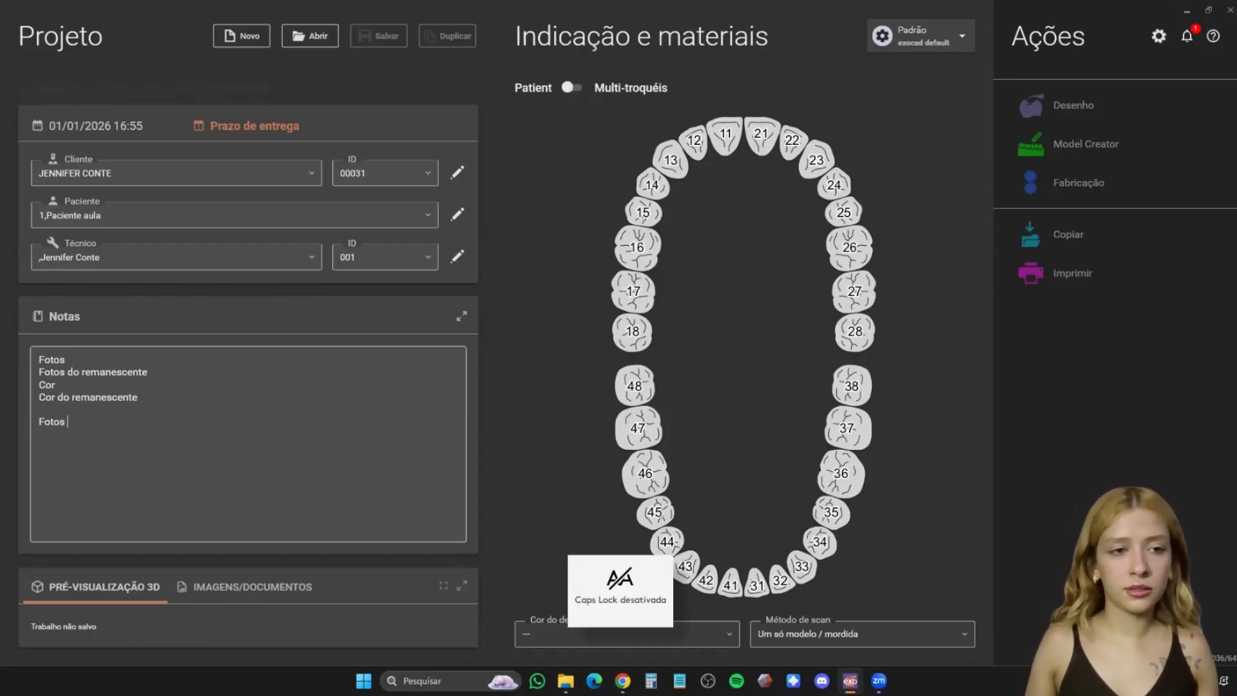
type("para o smi")
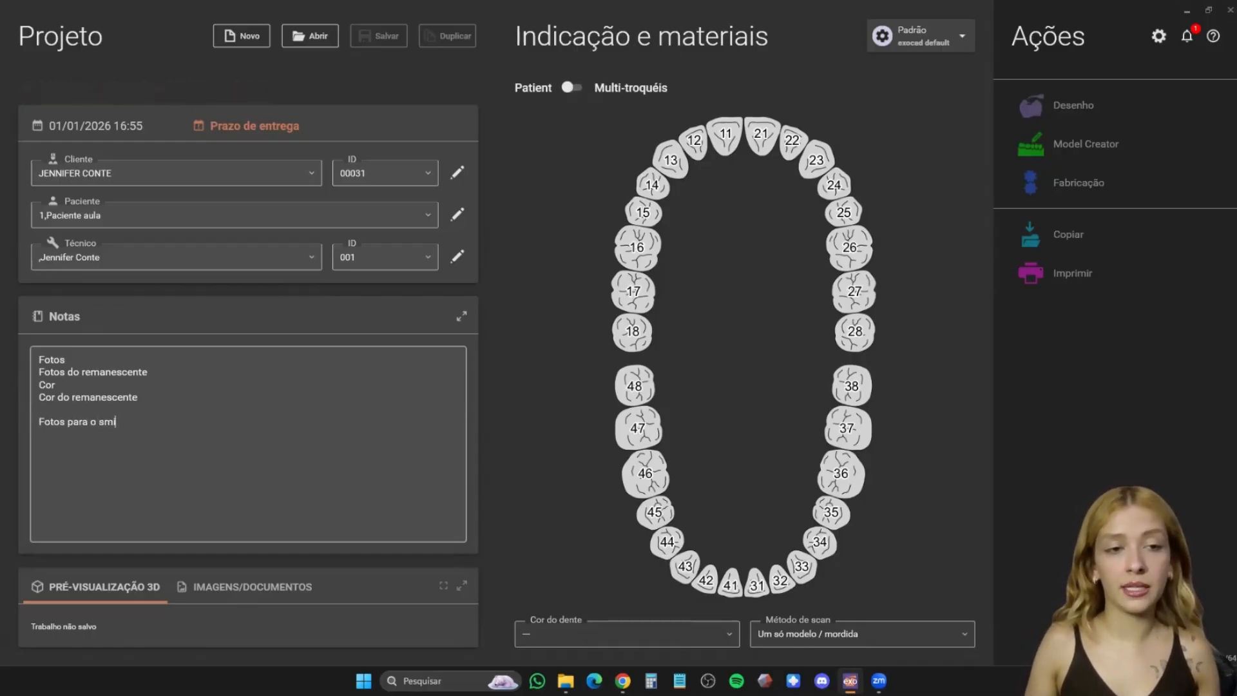
type("le design")
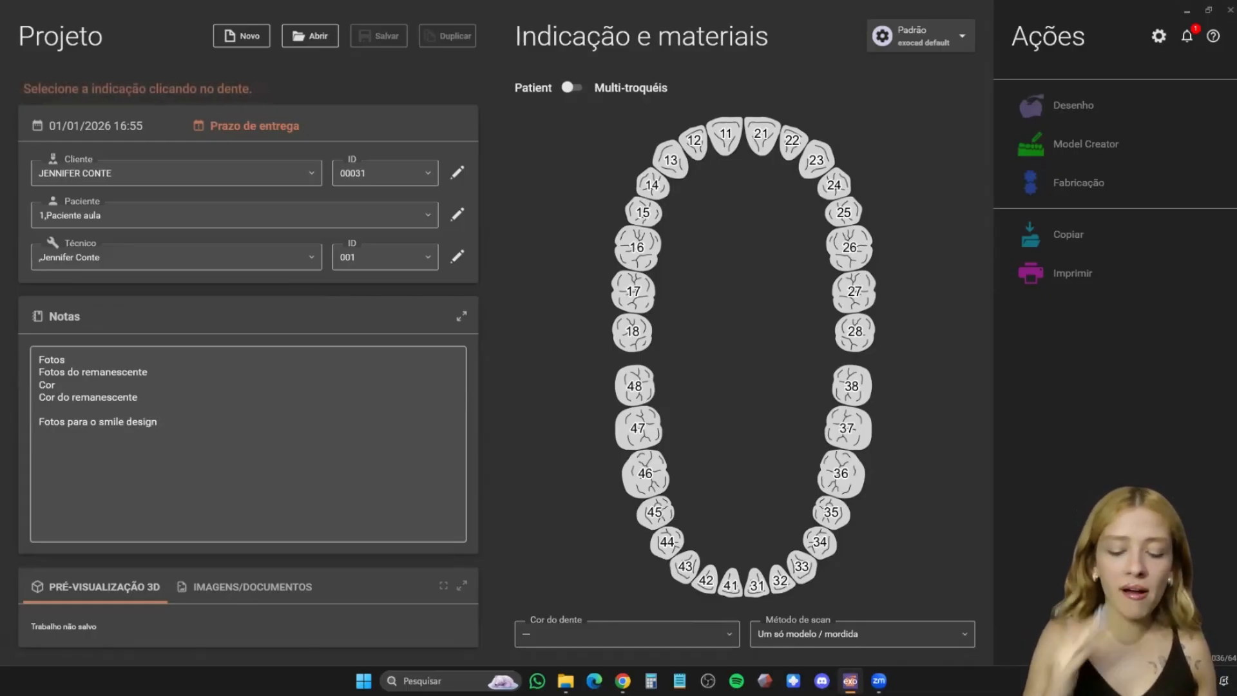
type("e")
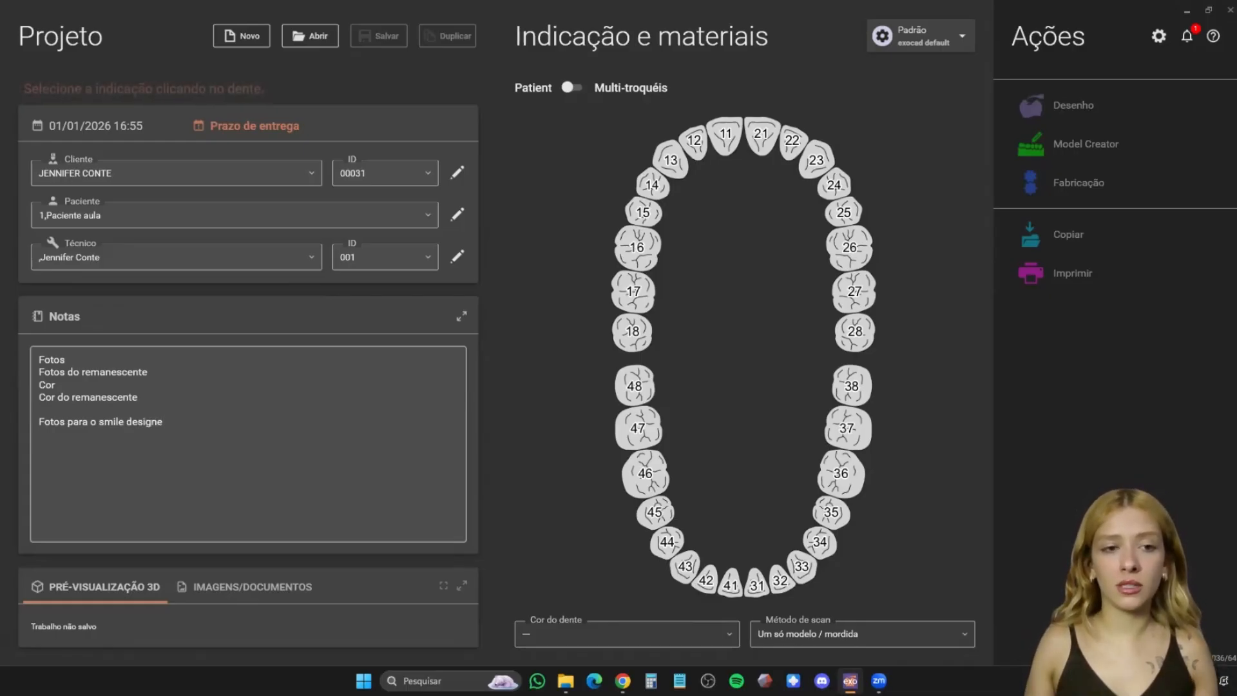
key("BackSpace")
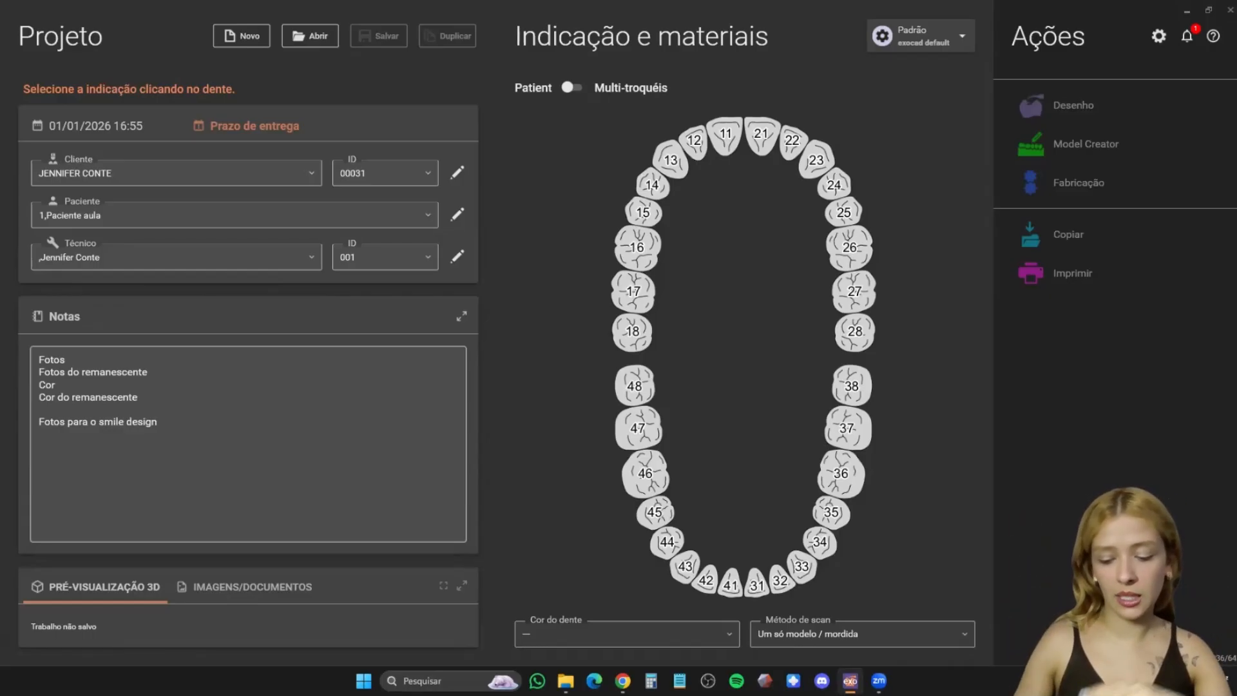
- Add a final line reading "OBS do CD" to the project notes
key("Caps_Lock")
type("OBS D")
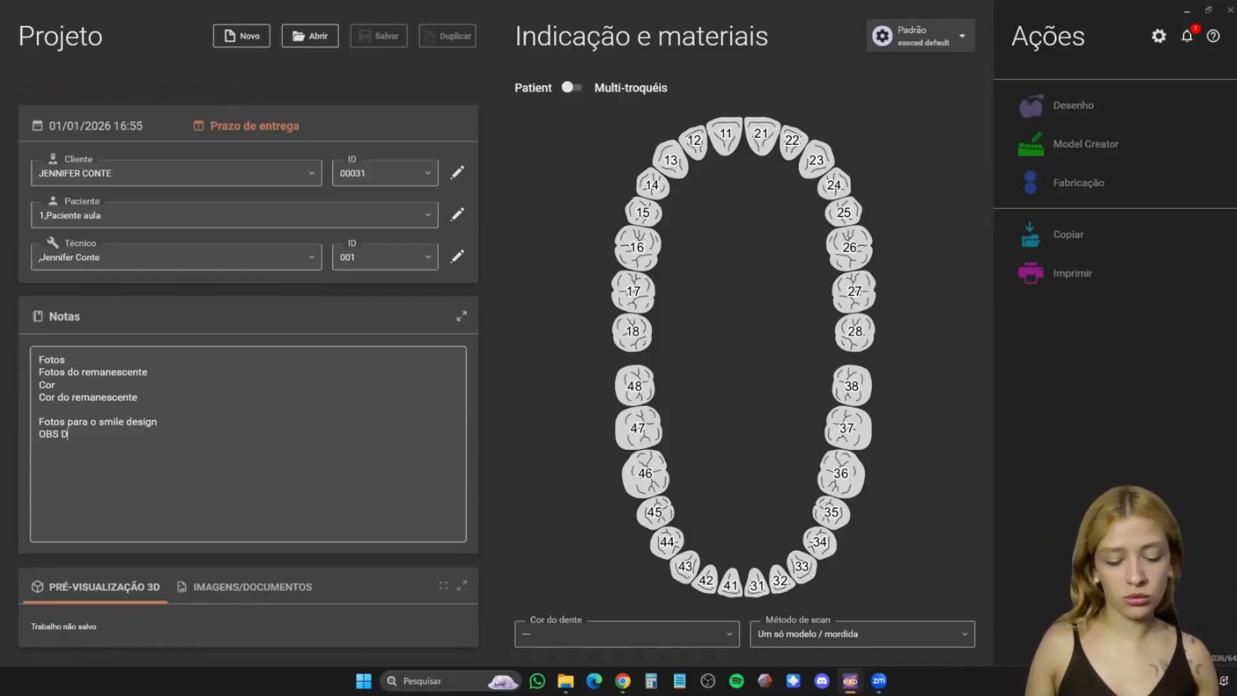
key("Caps_Lock")
type("d")
type("o")
key("Caps_Lock")
type("CD")
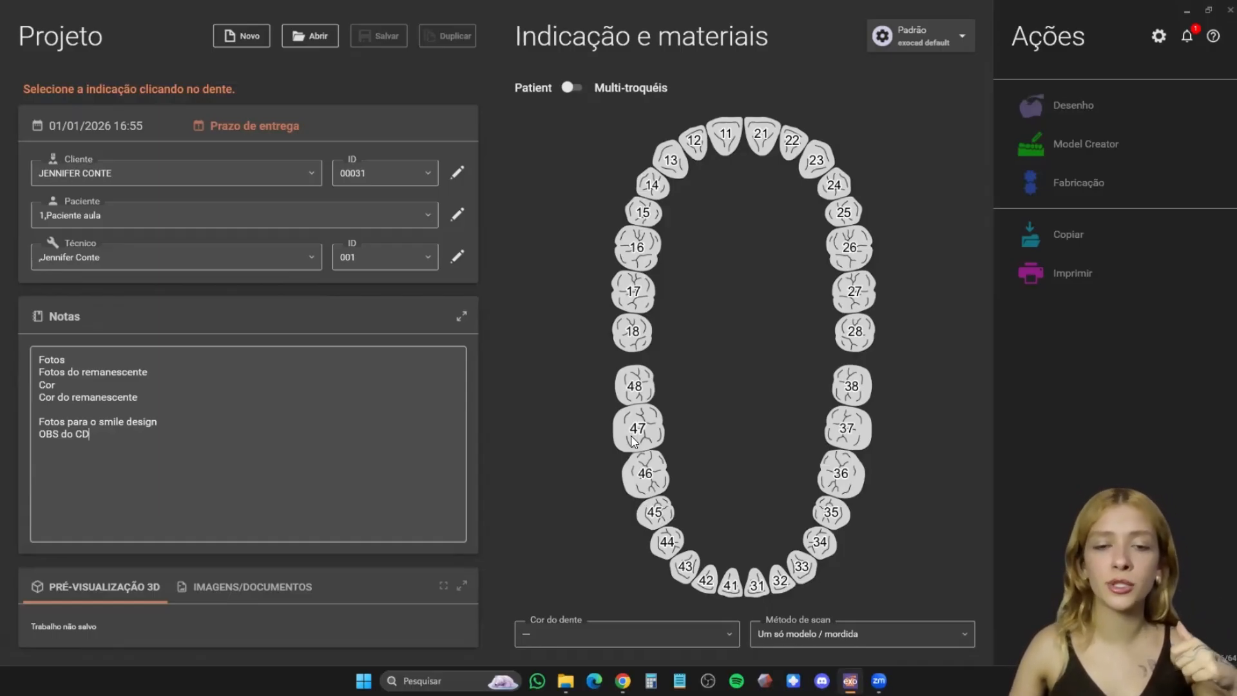
- Assign an anatomical crown (Coroa anatômica) to tooth 47, review the available materials and choose Zircônia
left_click(633, 441)
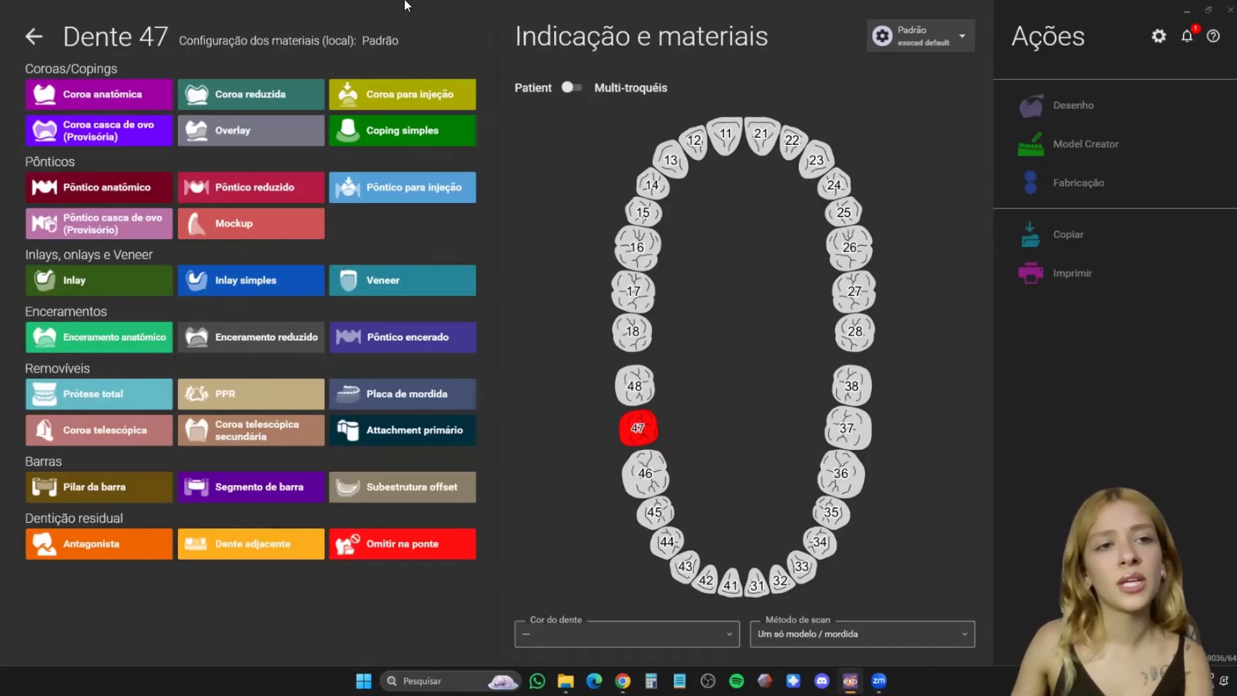
left_click(115, 97)
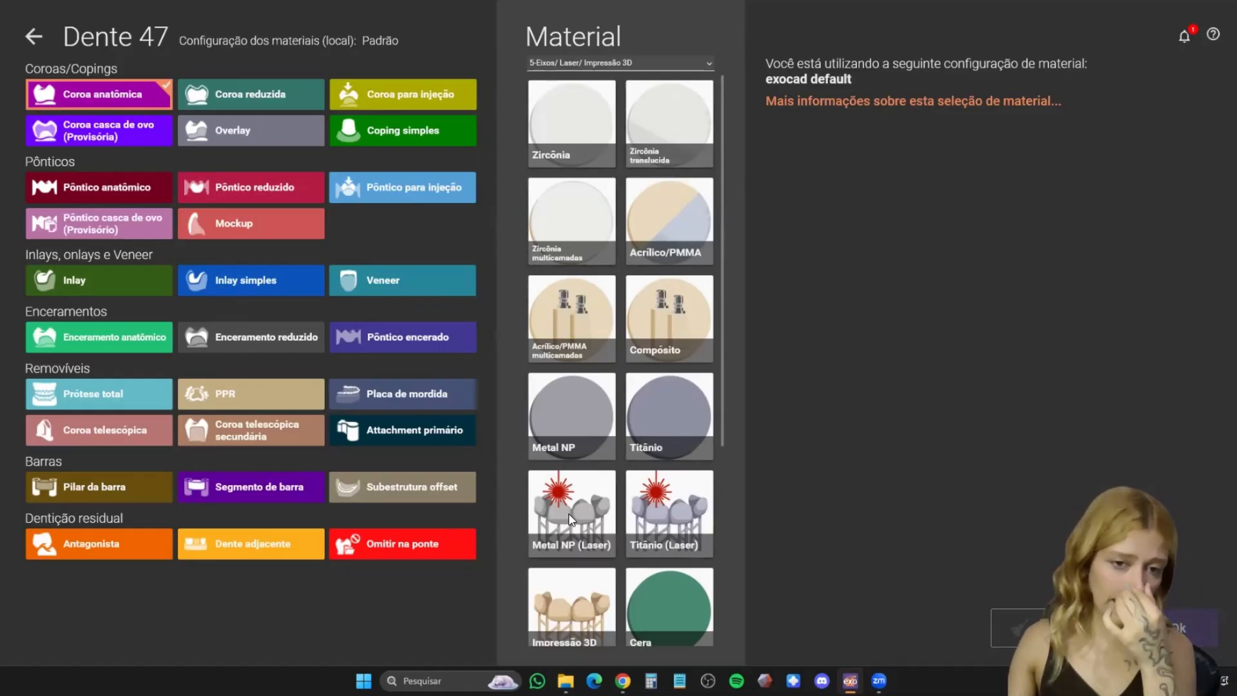
scroll(568, 602, "down", 3)
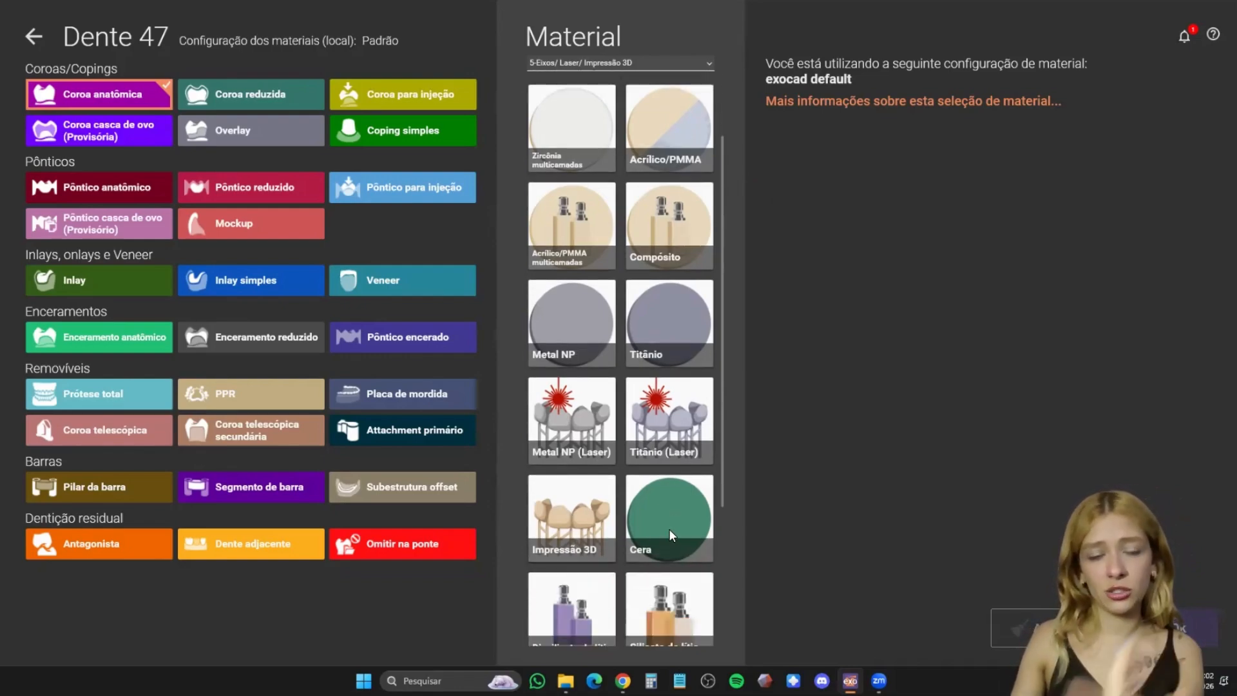
scroll(589, 514, "down", 2)
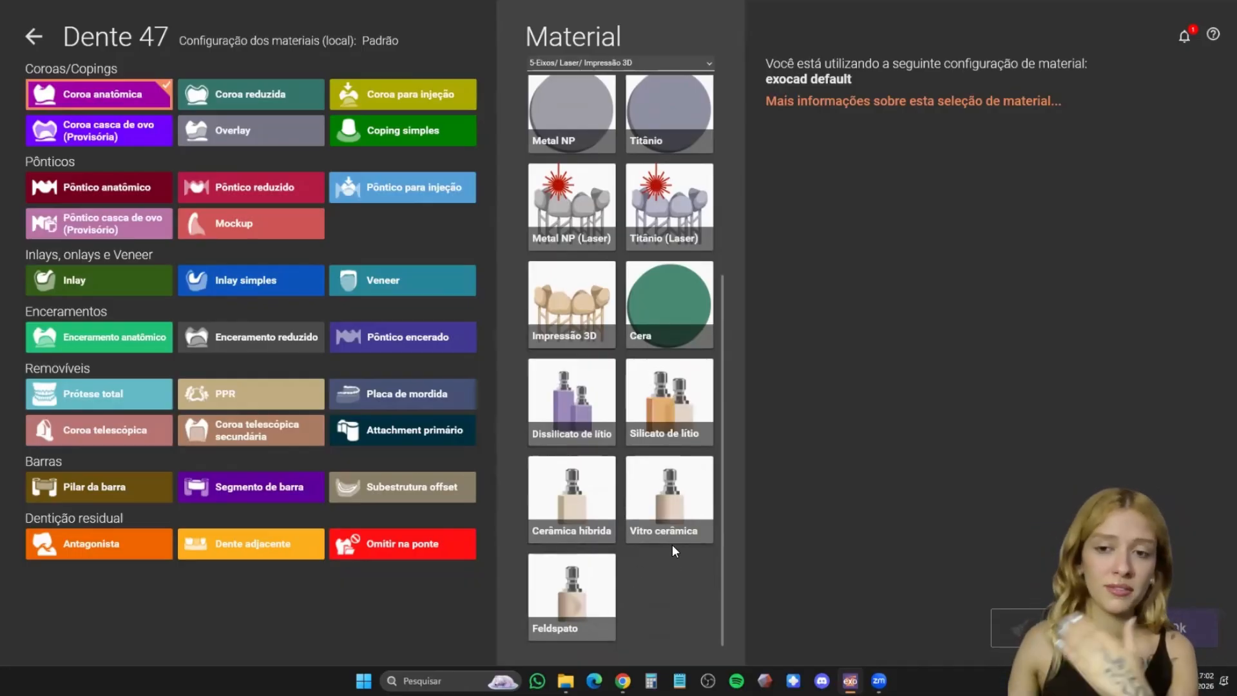
scroll(667, 539, "up", 5)
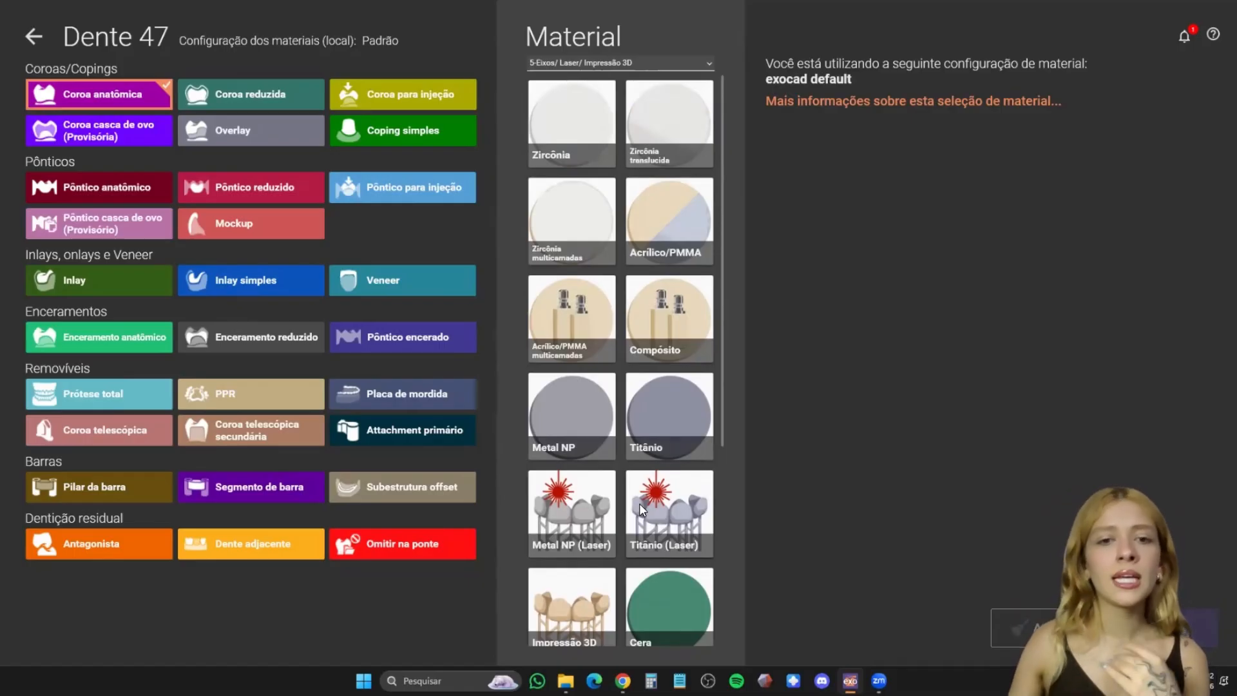
scroll(585, 456, "down", 5)
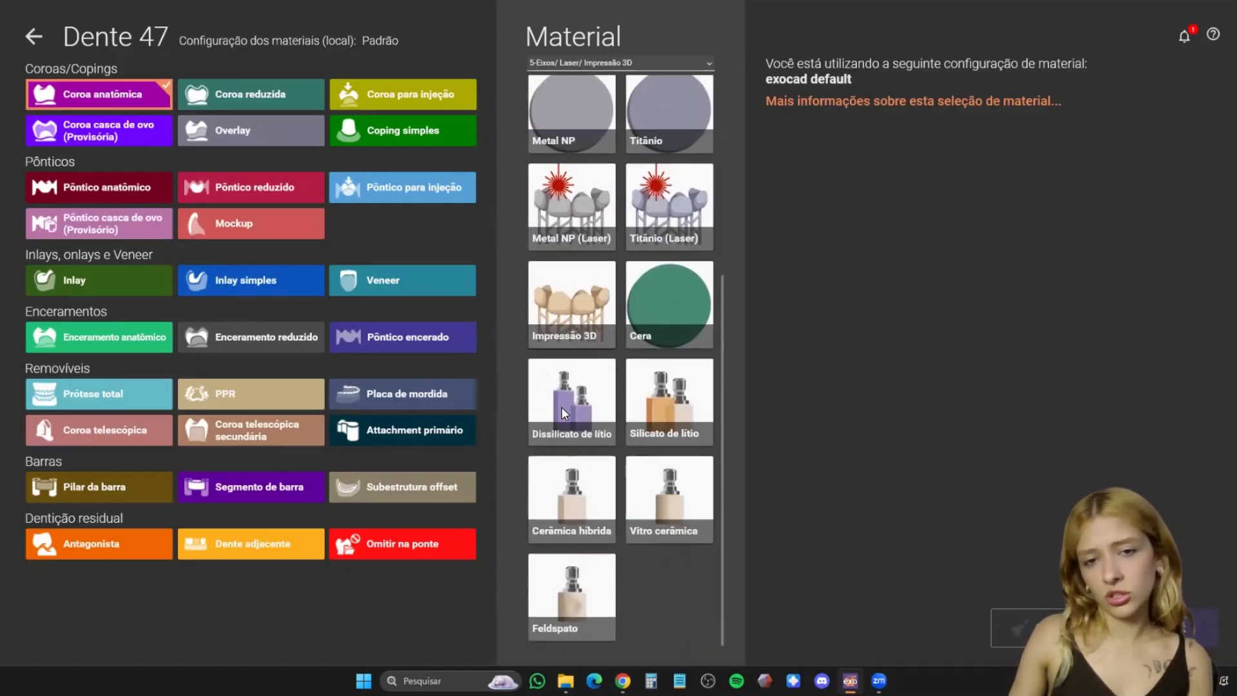
scroll(571, 438, "up", 5)
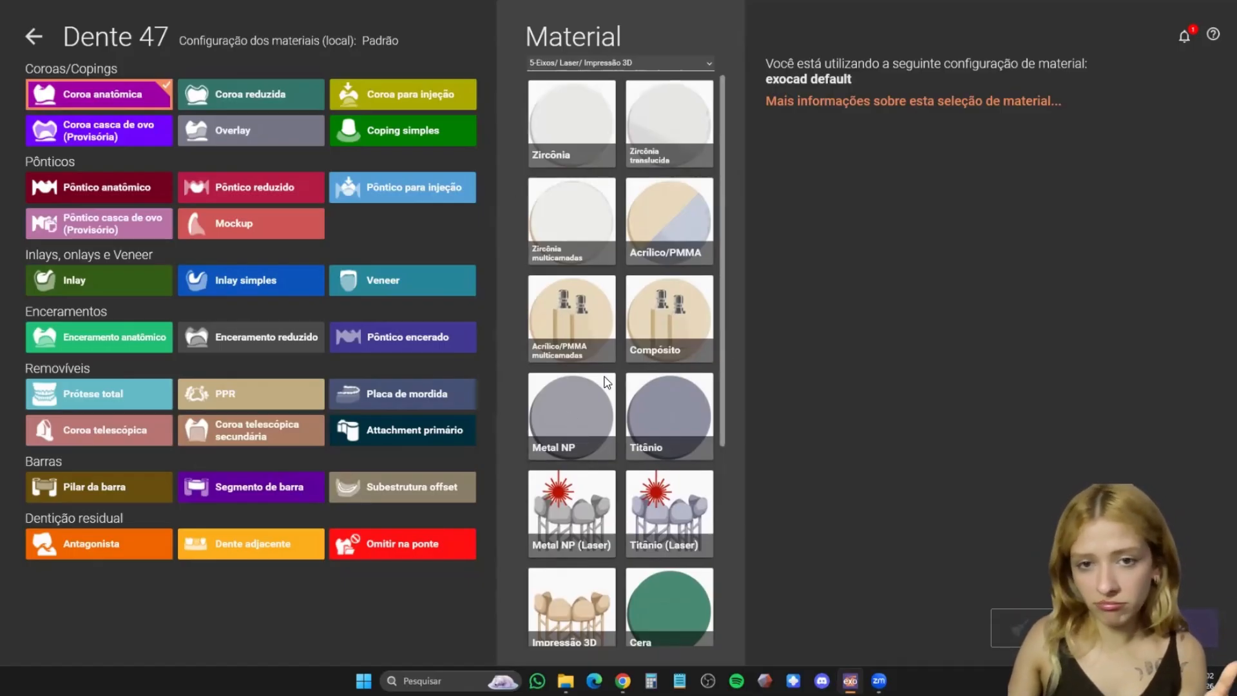
left_click(568, 122)
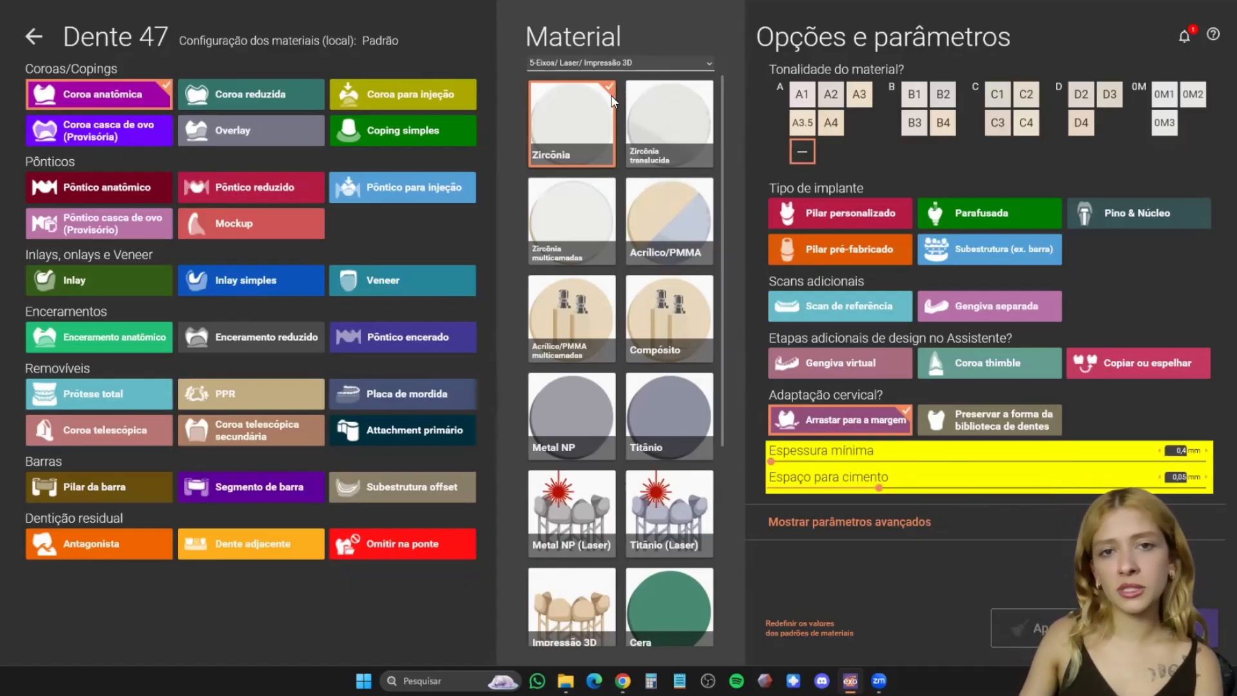
- Change the tooth 47 crown's material to Cera and set its minimum thickness to 0,3 mm
left_click(669, 603)
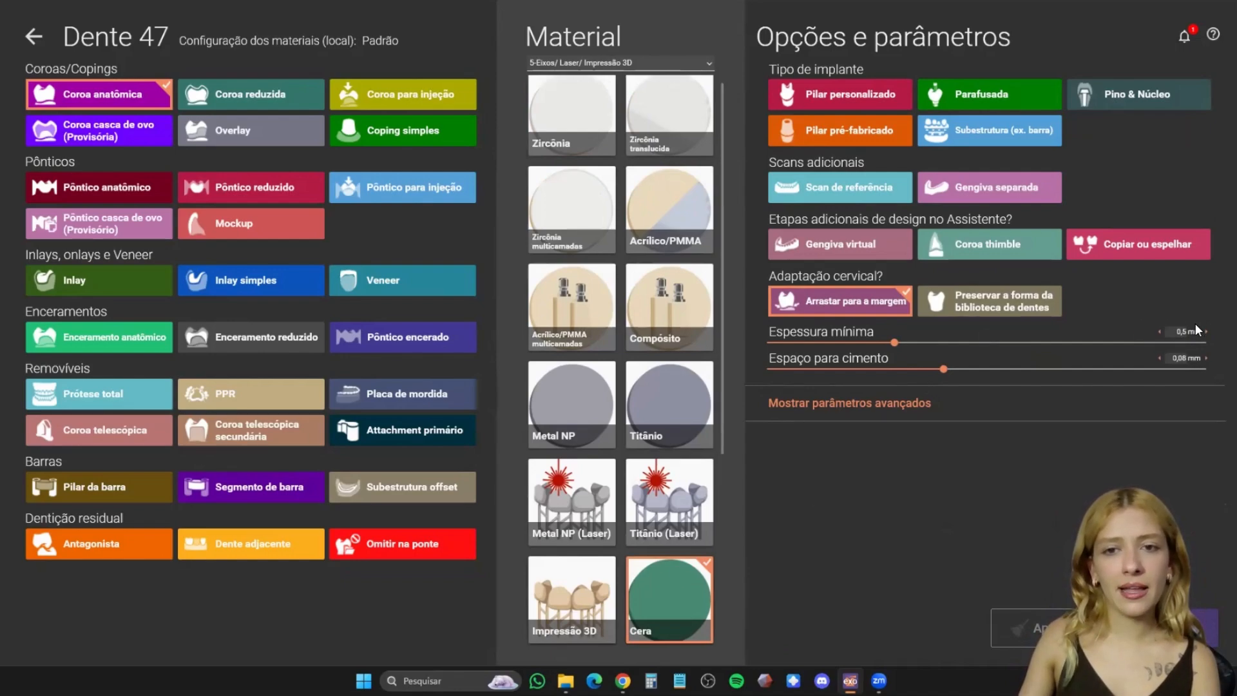
left_click_drag(893, 342, 772, 342)
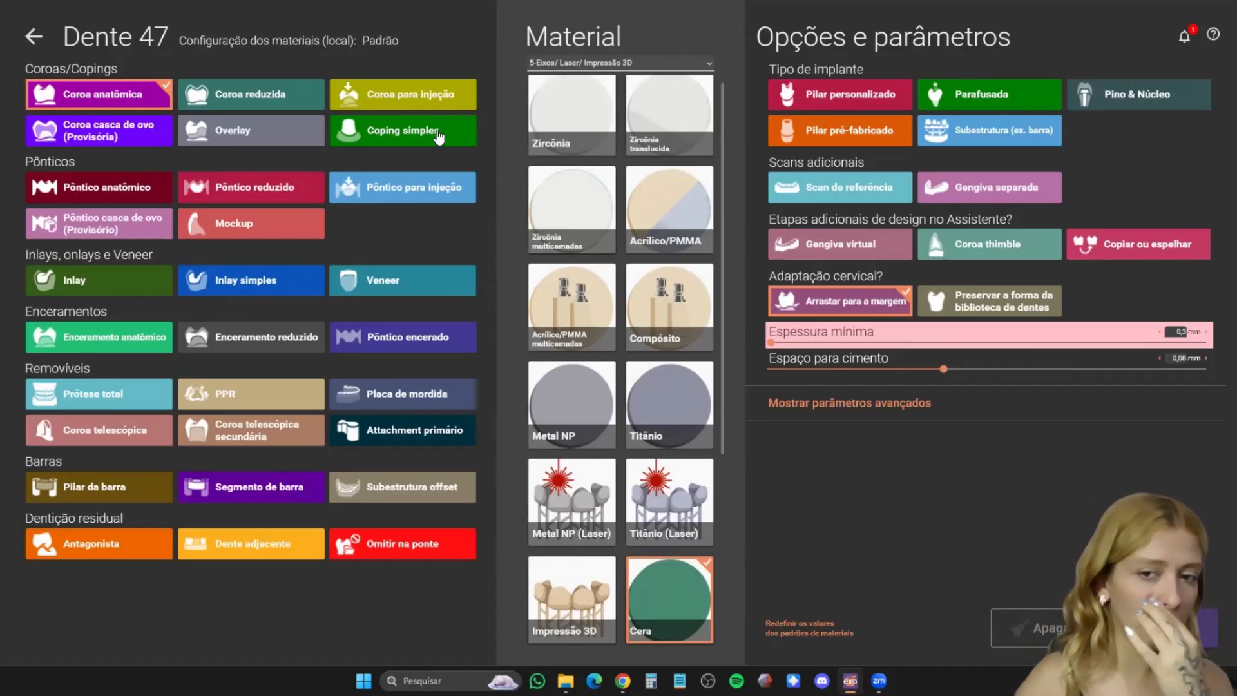
- Change the tooth 47 anatomical crown's material to Zircônia
left_click(581, 111)
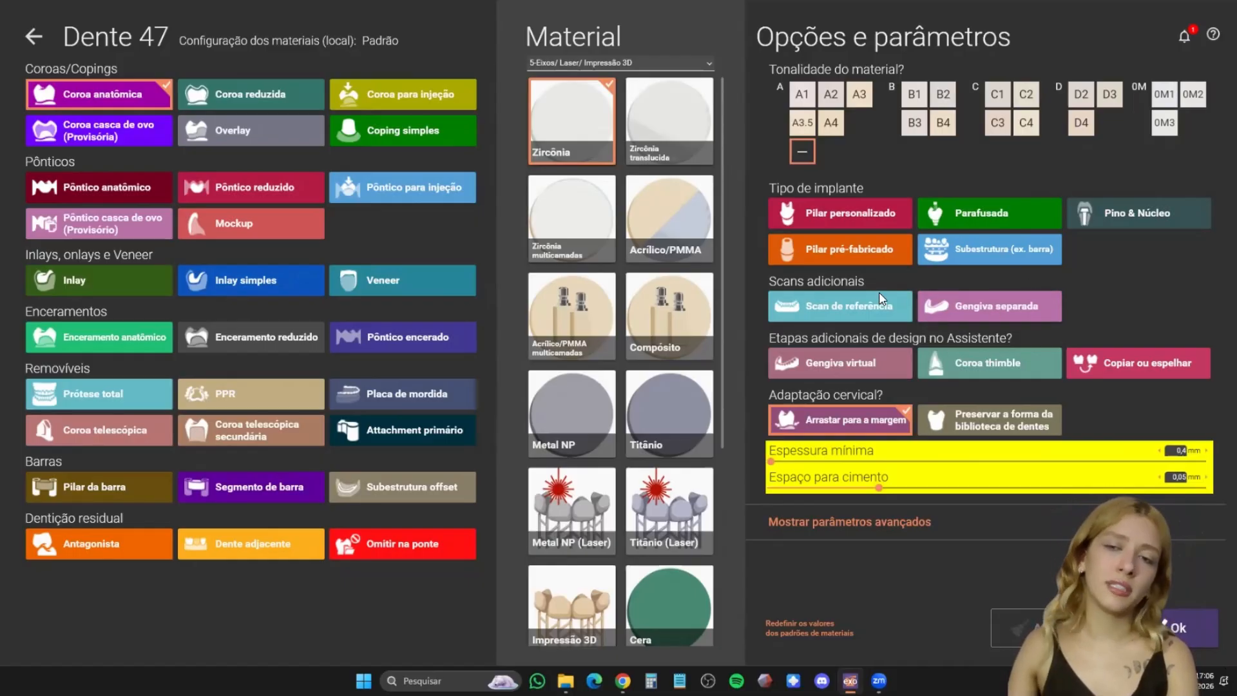
left_click(990, 311)
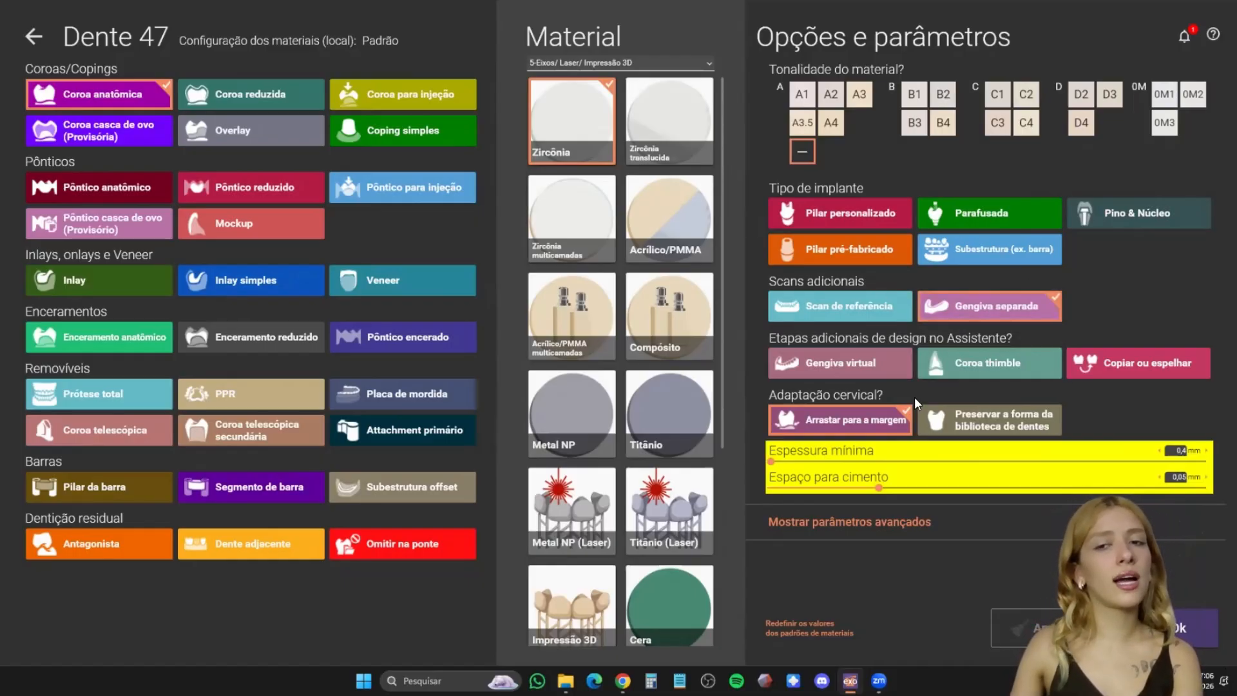
left_click(979, 309)
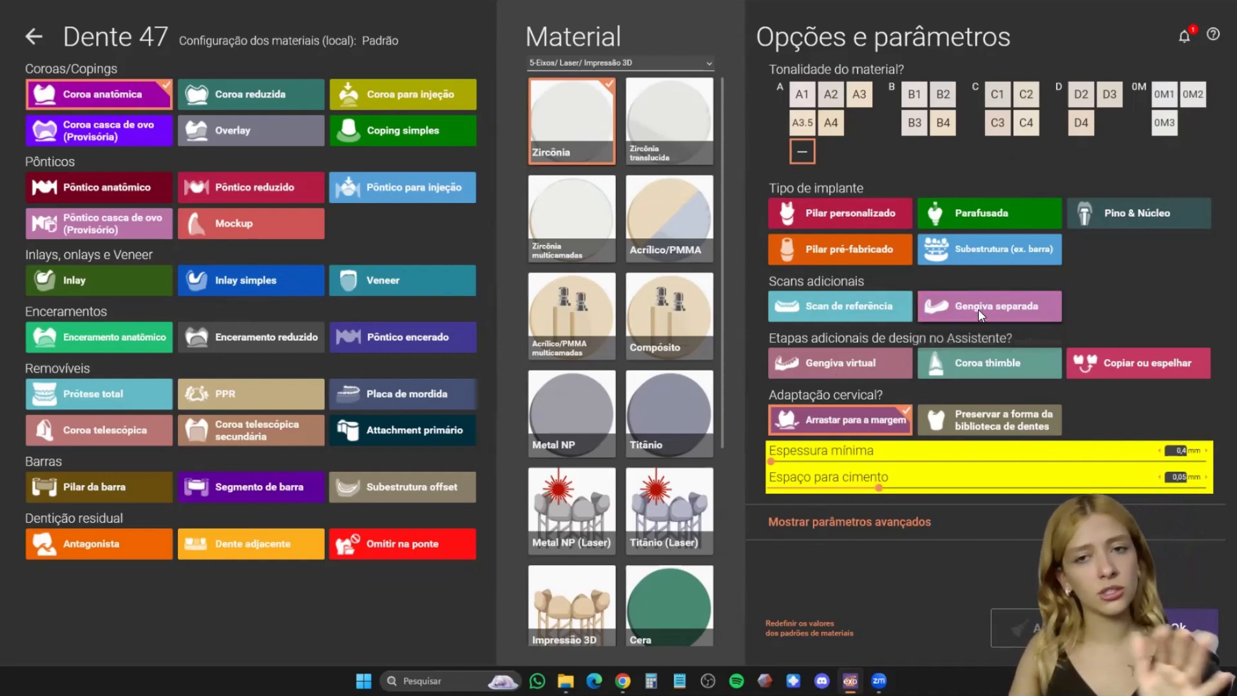
left_click(855, 314)
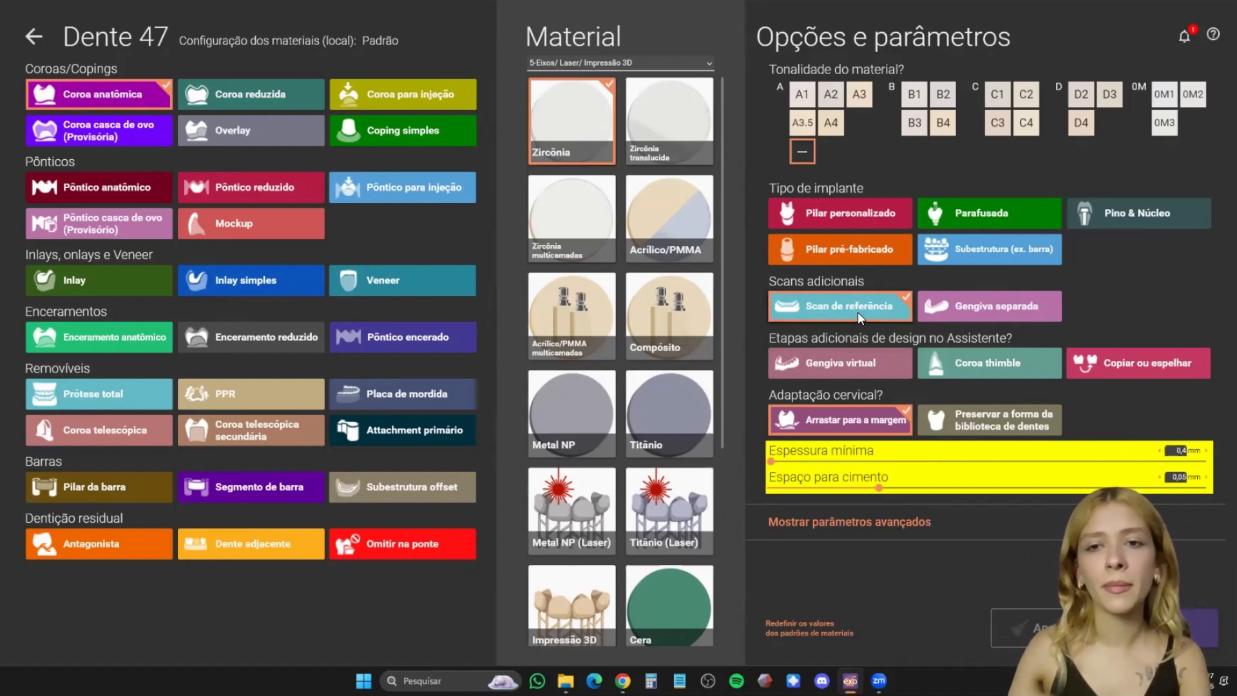
left_click(857, 312)
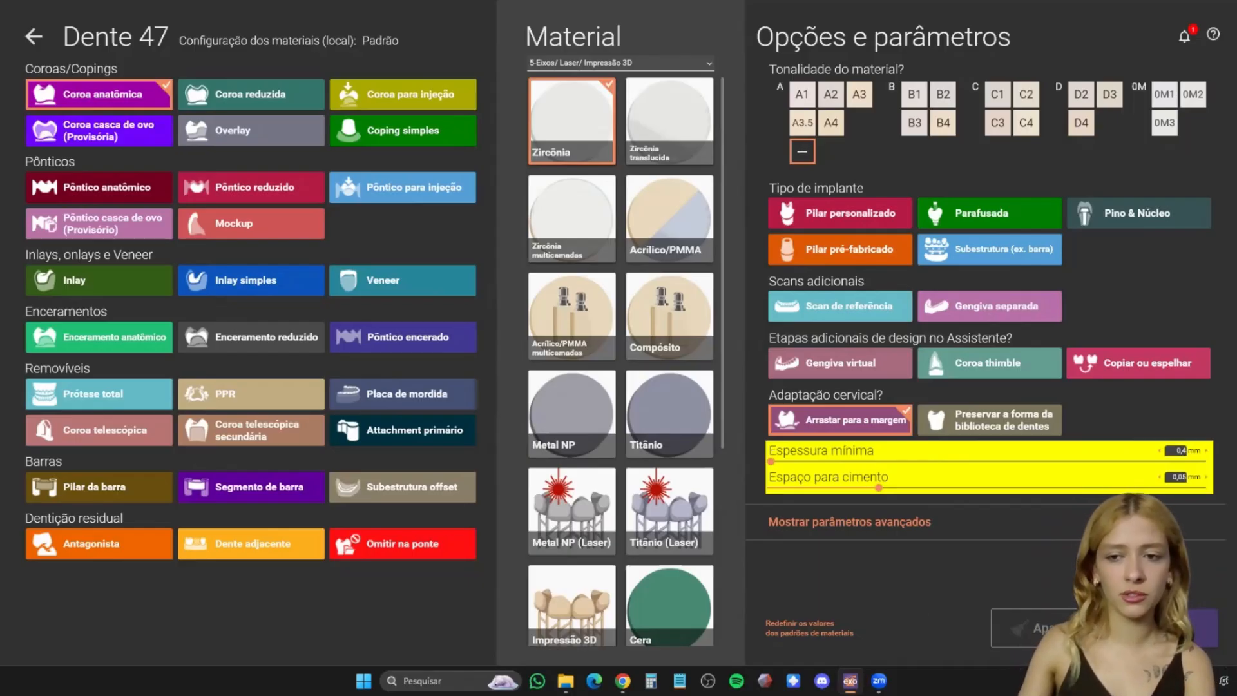
- Accept the tooth 47 configuration and save the project
left_click(1164, 628)
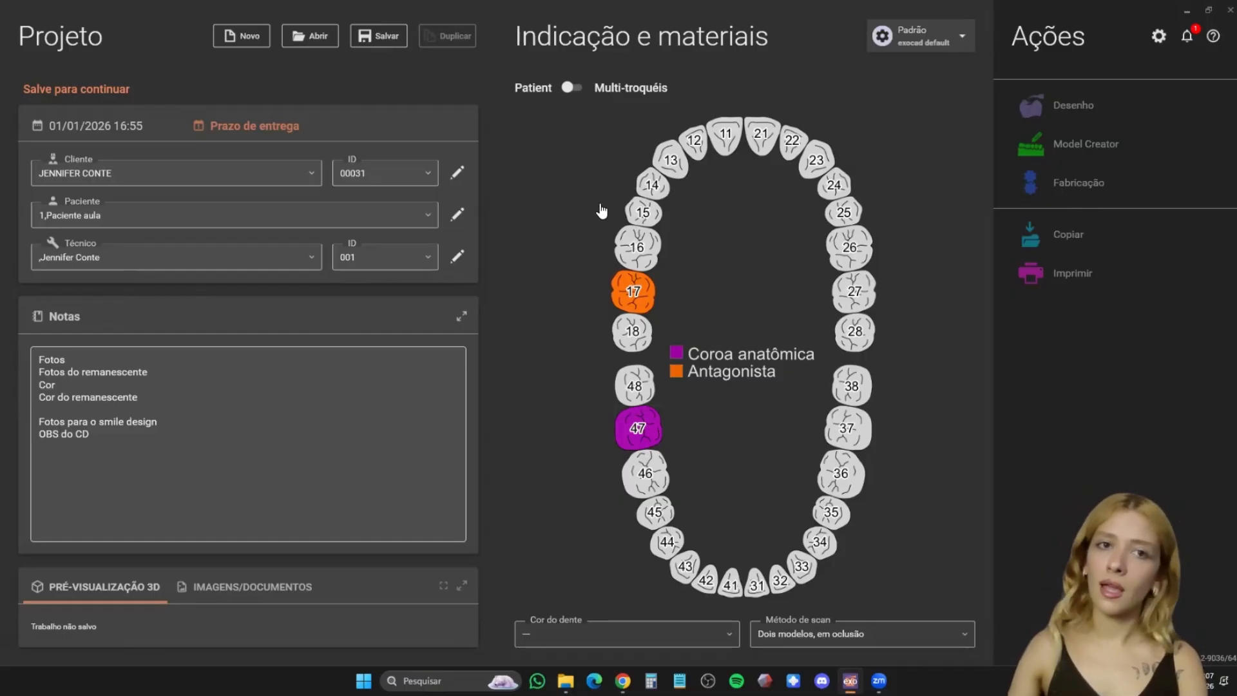
left_click(387, 37)
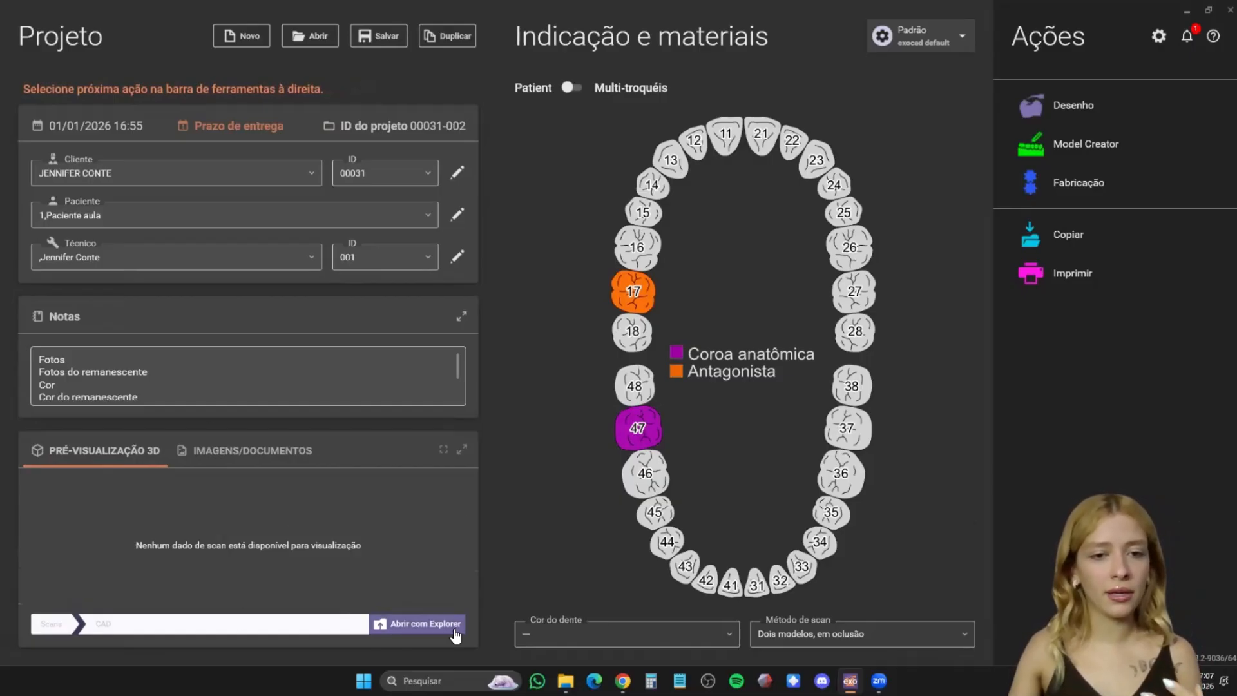
- Open the saved project's folder in Explorer to view its files, and close it again
left_click(436, 624)
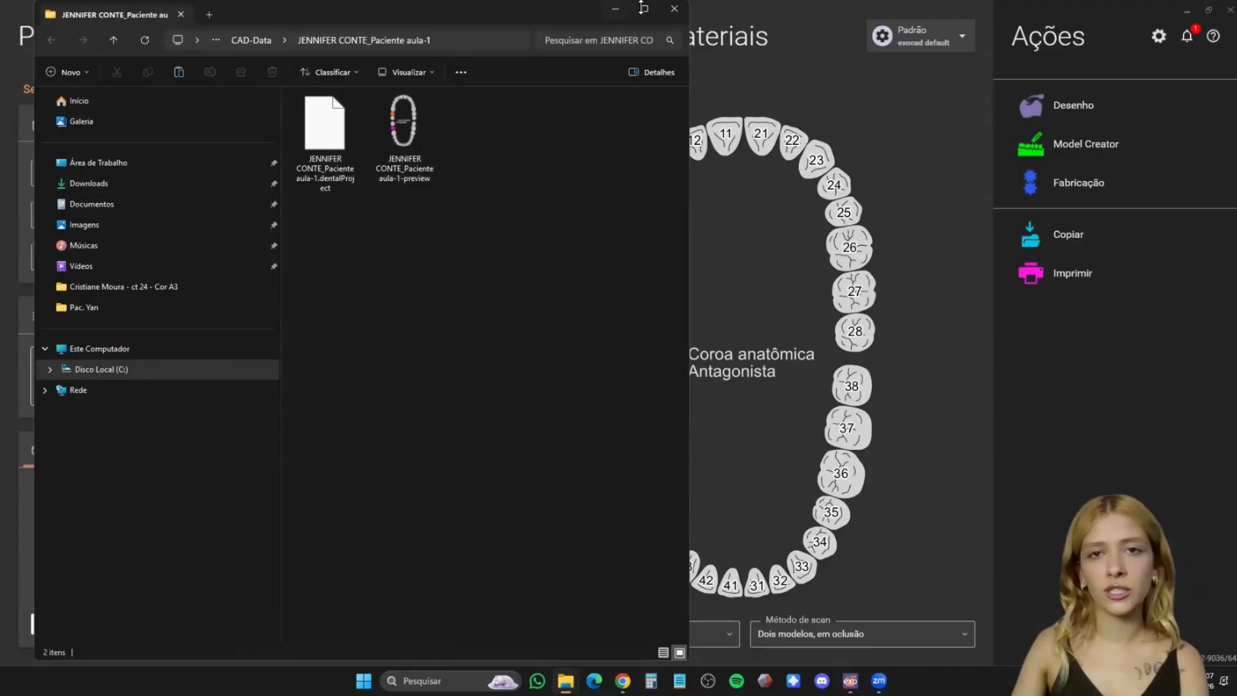
left_click(671, 13)
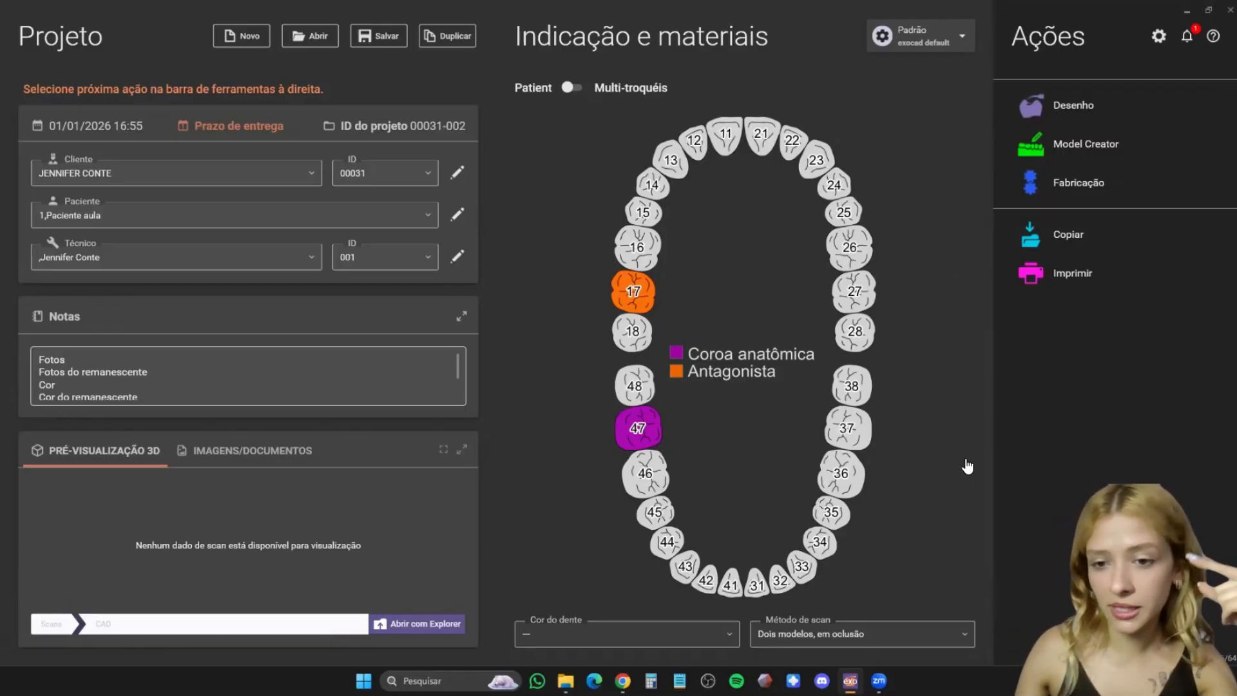
- Switch the project's scan method to Moldagem digital
left_click(931, 646)
scroll(898, 533, "up", 1)
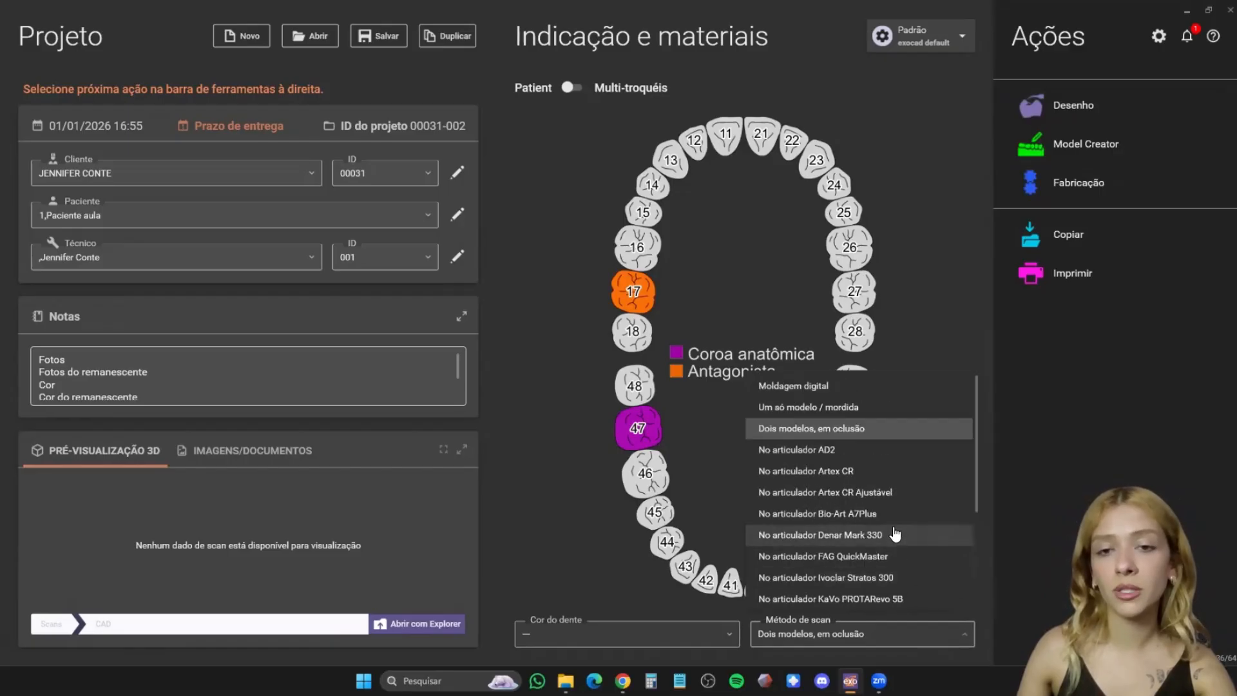
left_click(834, 388)
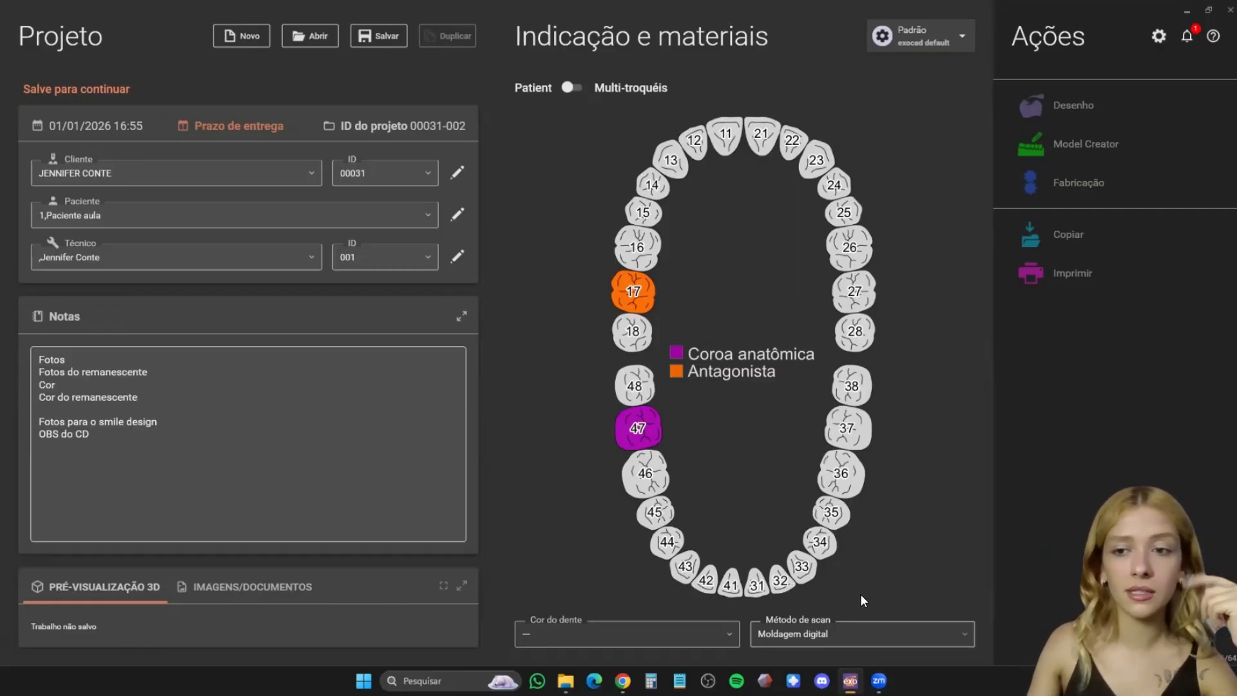
- Review the articulator options among the scan methods and choose Dois modelos, em oclusão
left_click(931, 634)
scroll(848, 532, "down", 3)
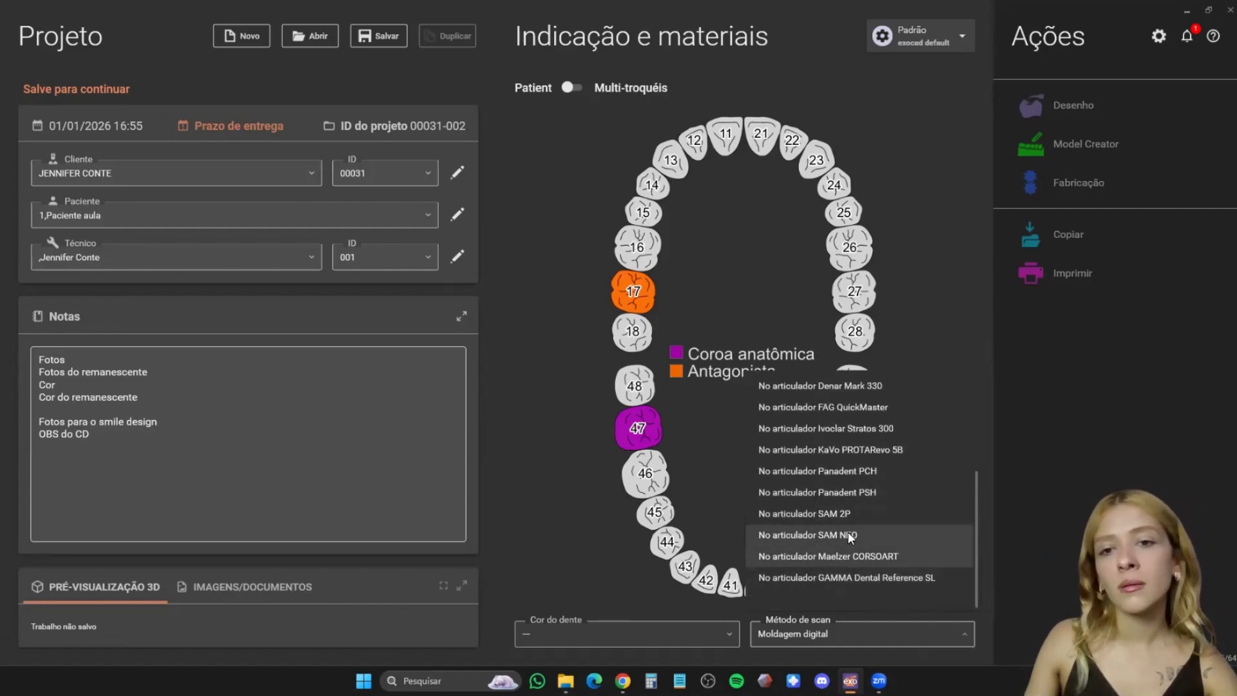
scroll(845, 504, "up", 3)
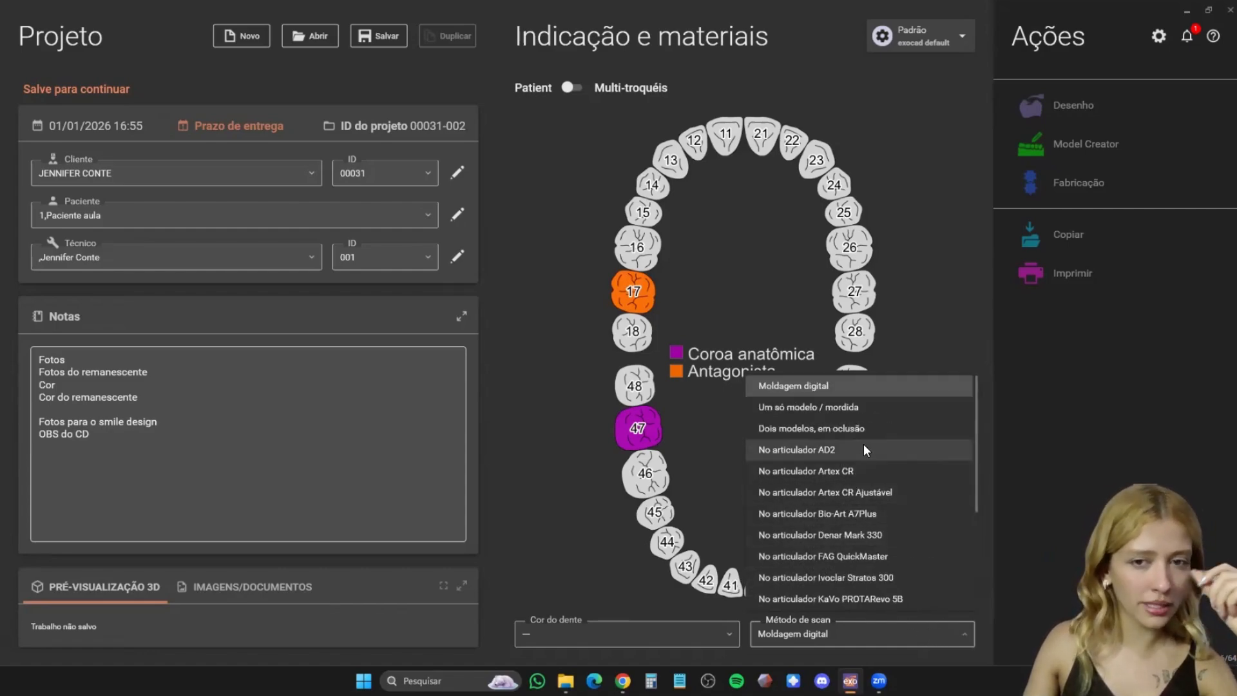
scroll(870, 450, "down", 3)
scroll(877, 452, "up", 3)
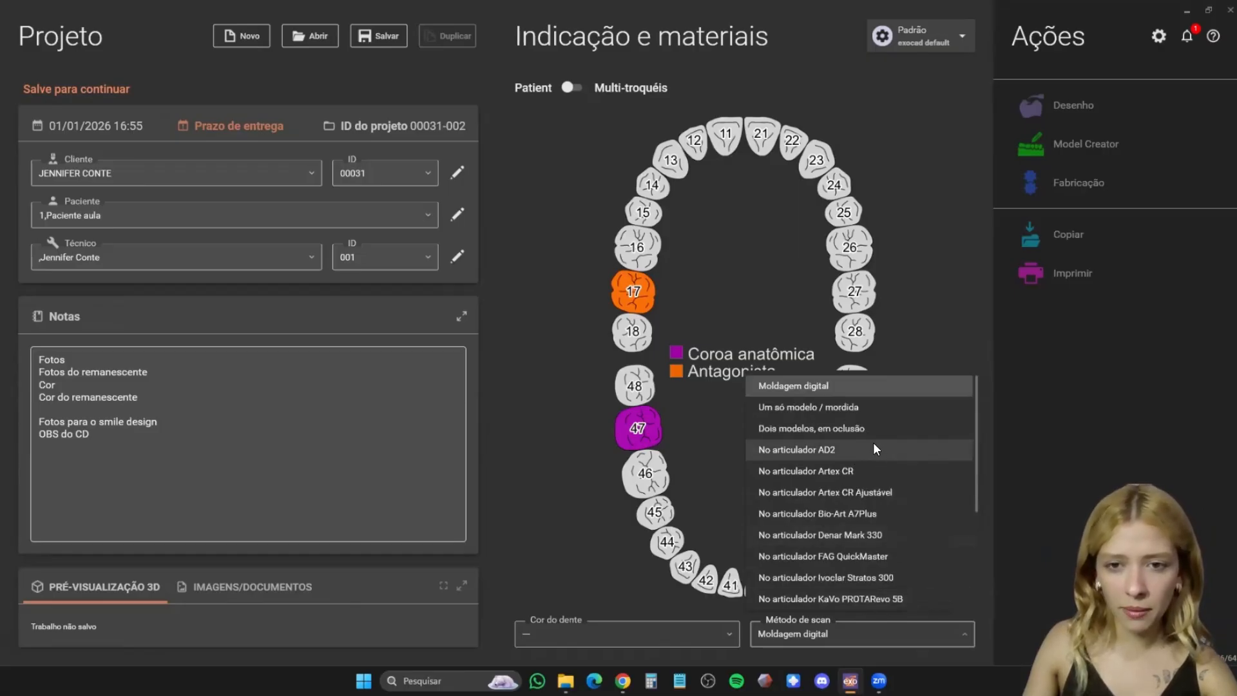
left_click(879, 427)
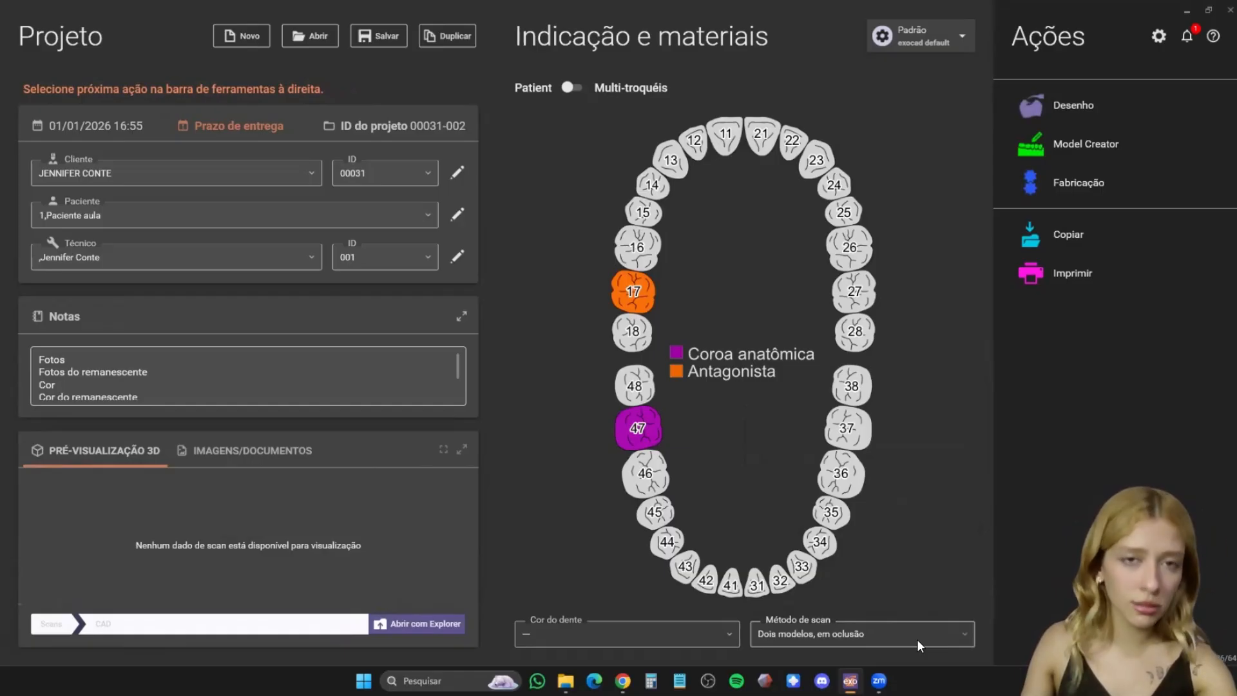
- Set the scan method to Moldagem digital and save the project with this change
left_click(918, 637)
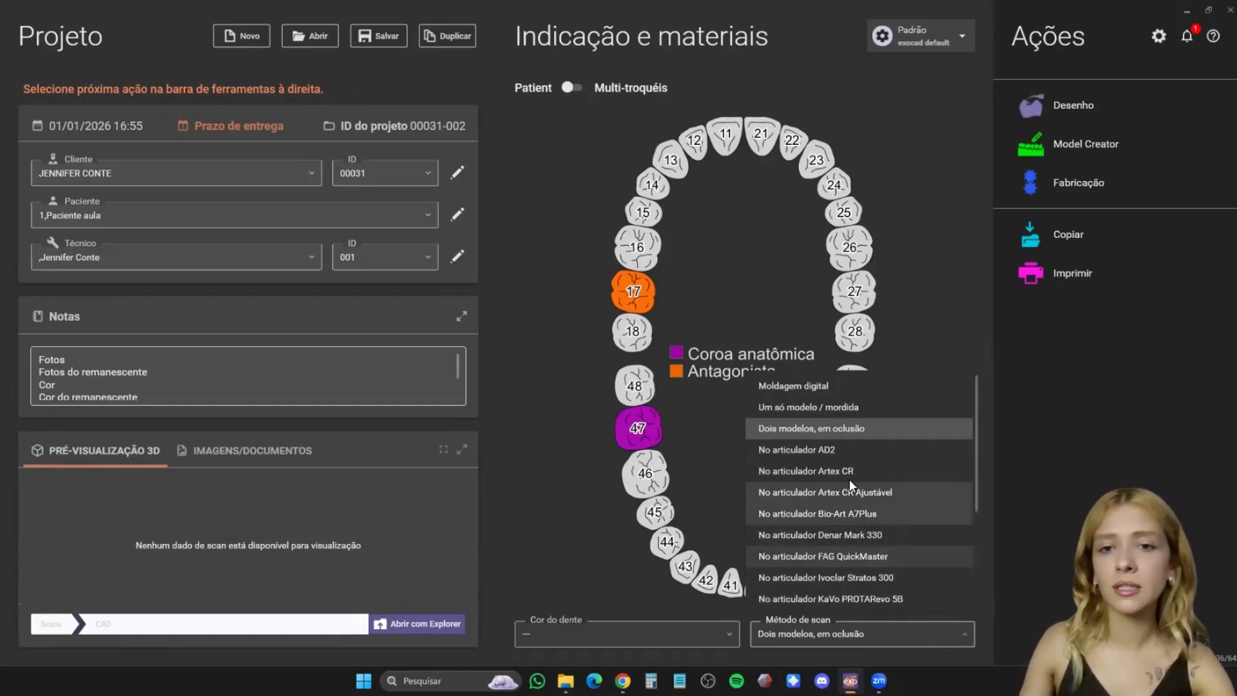
left_click(831, 386)
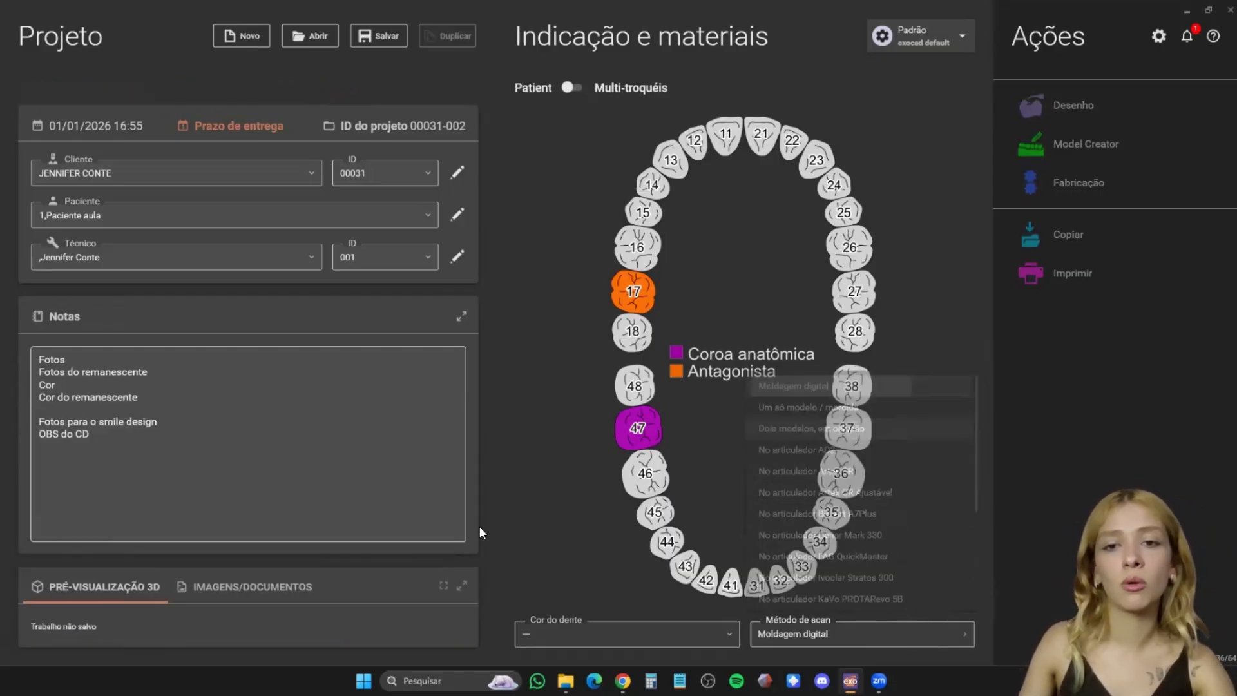
left_click(387, 37)
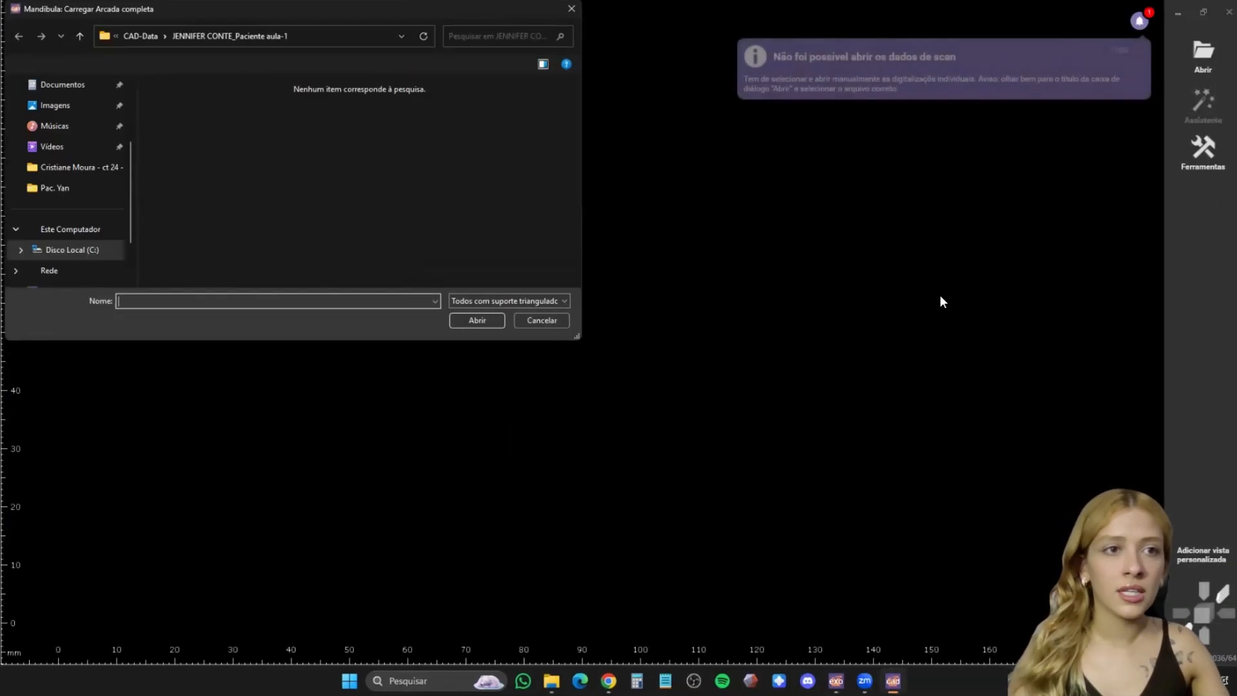
- Browse for the mandible's full-arch scan in the desktop folder 31 DIAS X 31 VIDEOS, subfolder Coroa Anatomica
scroll(134, 180, "up", 3)
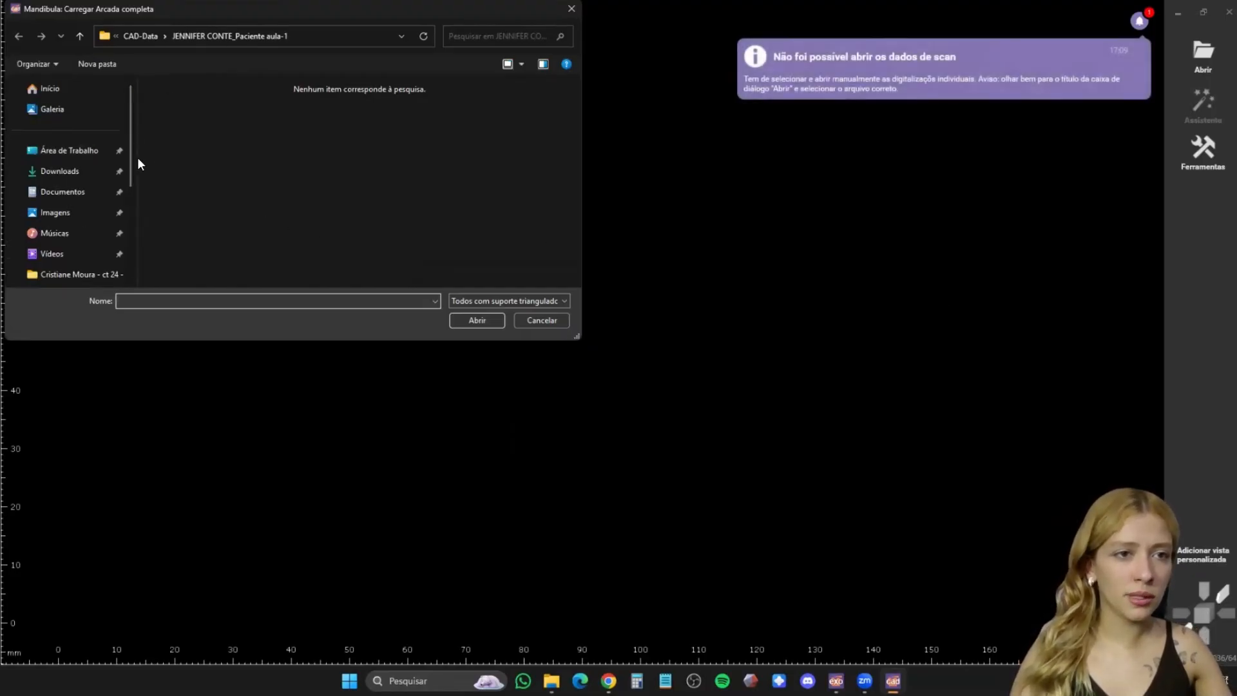
left_click(100, 153)
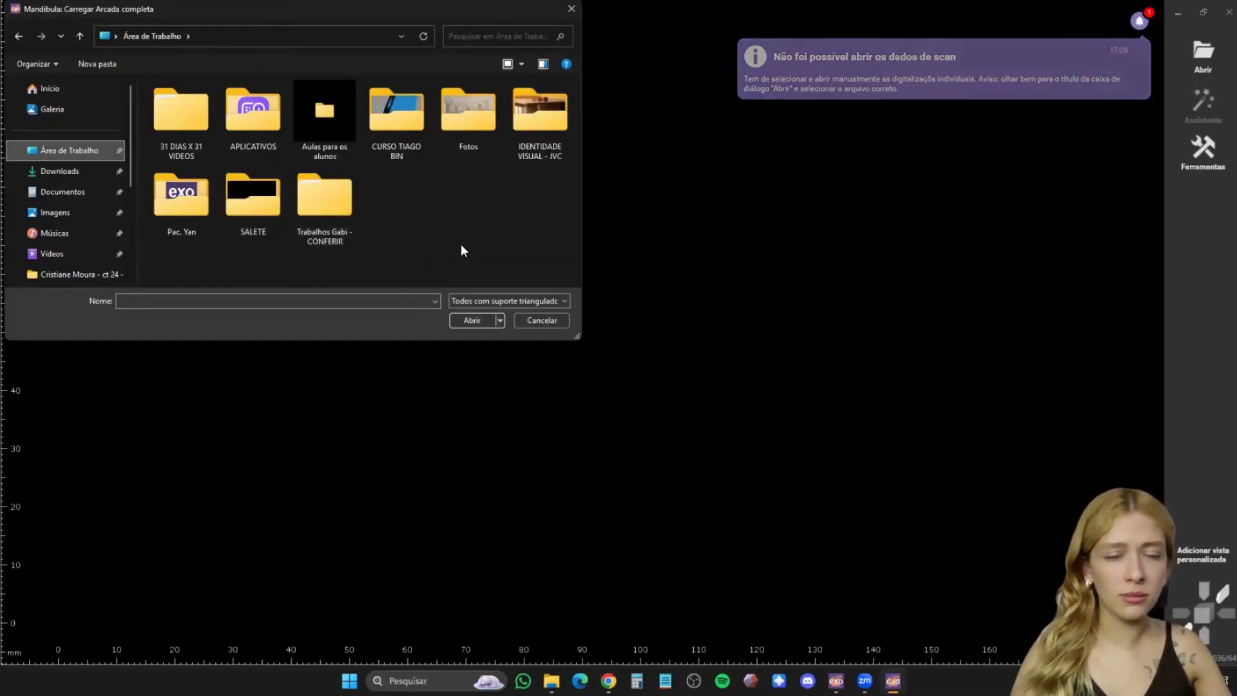
double_click(188, 133)
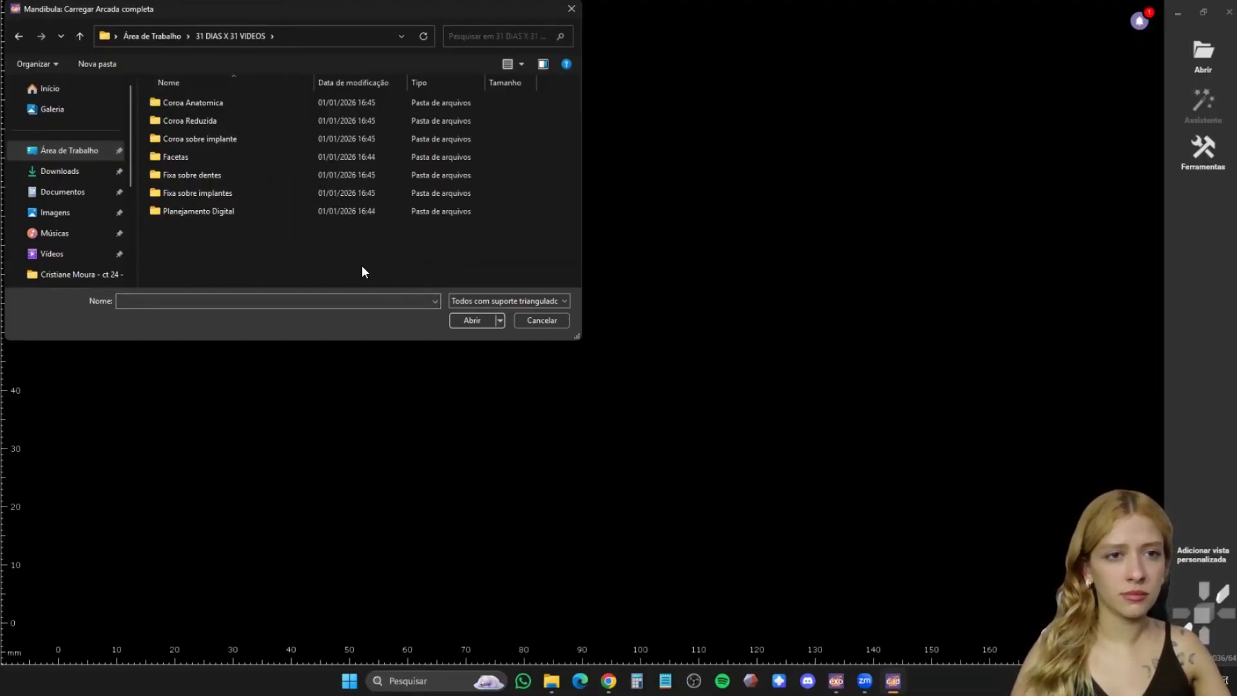
double_click(228, 101)
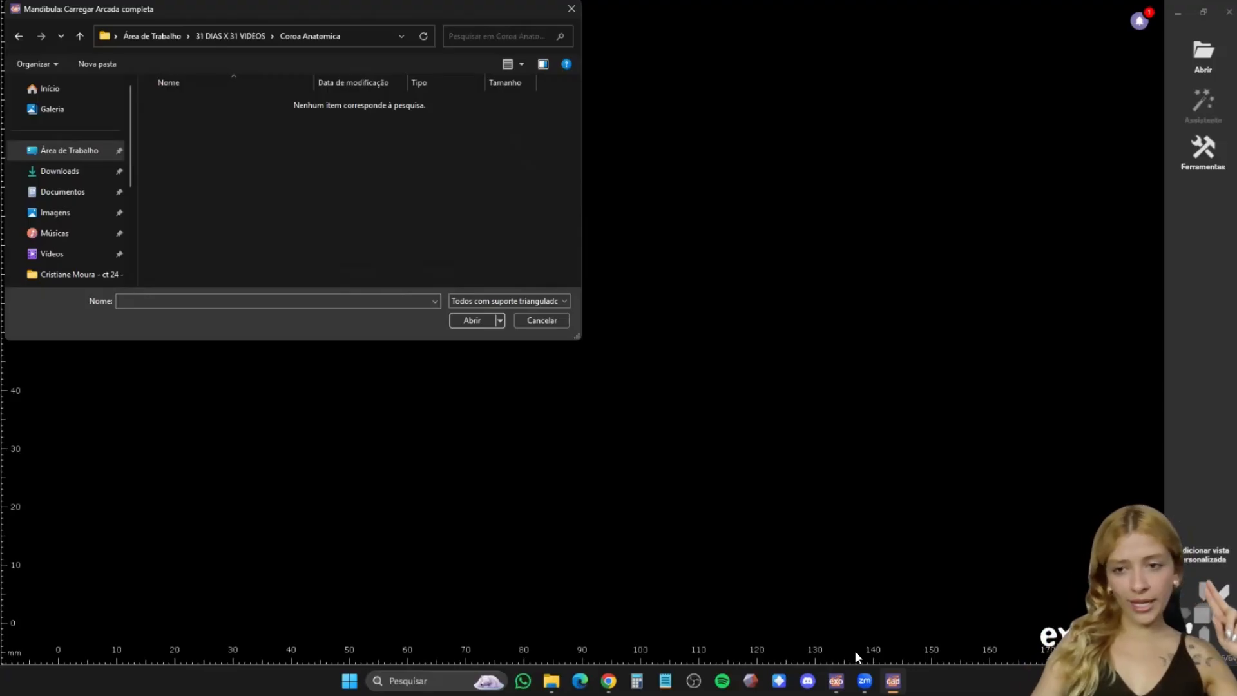
mouse_move(865, 680)
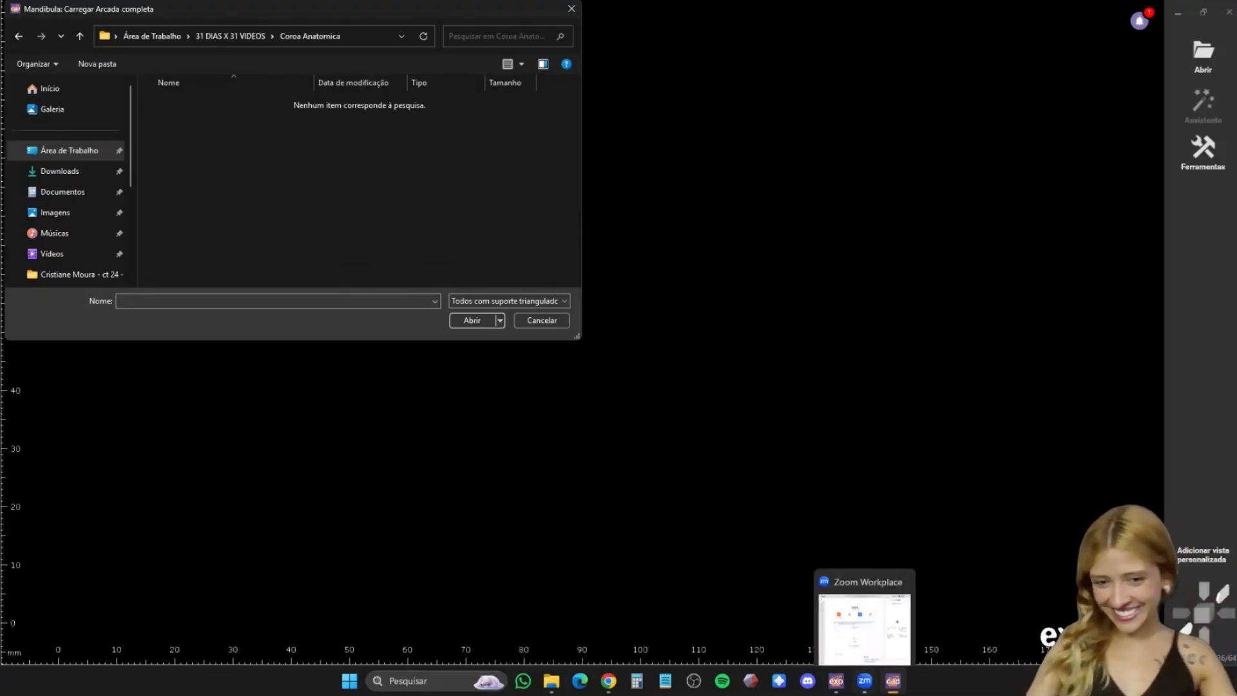